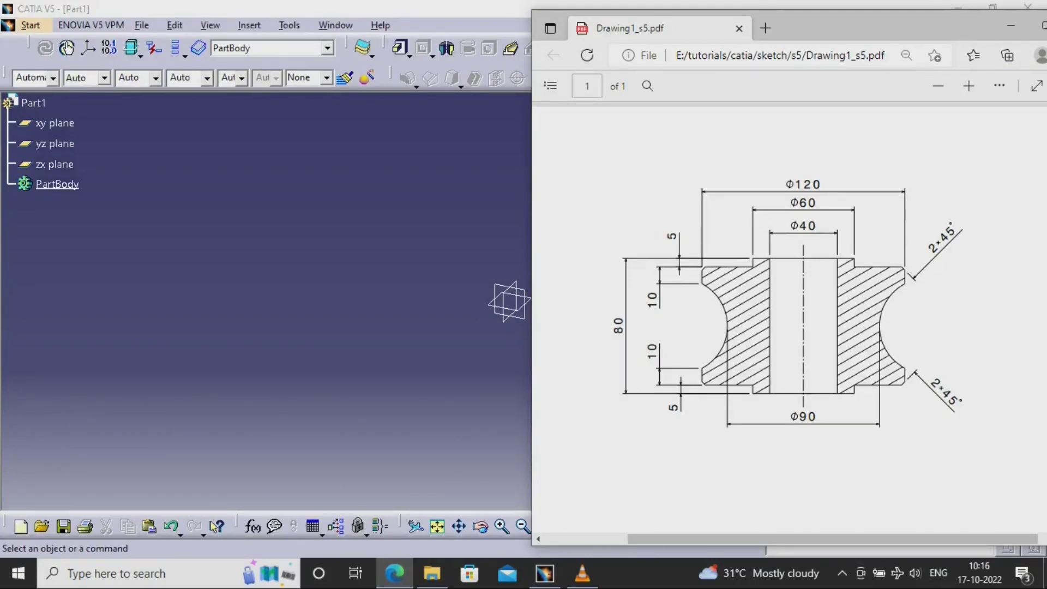
Step: Start a sketch on the zx plane and draw a vertical axis upward from the origin
key("alt+Tab")
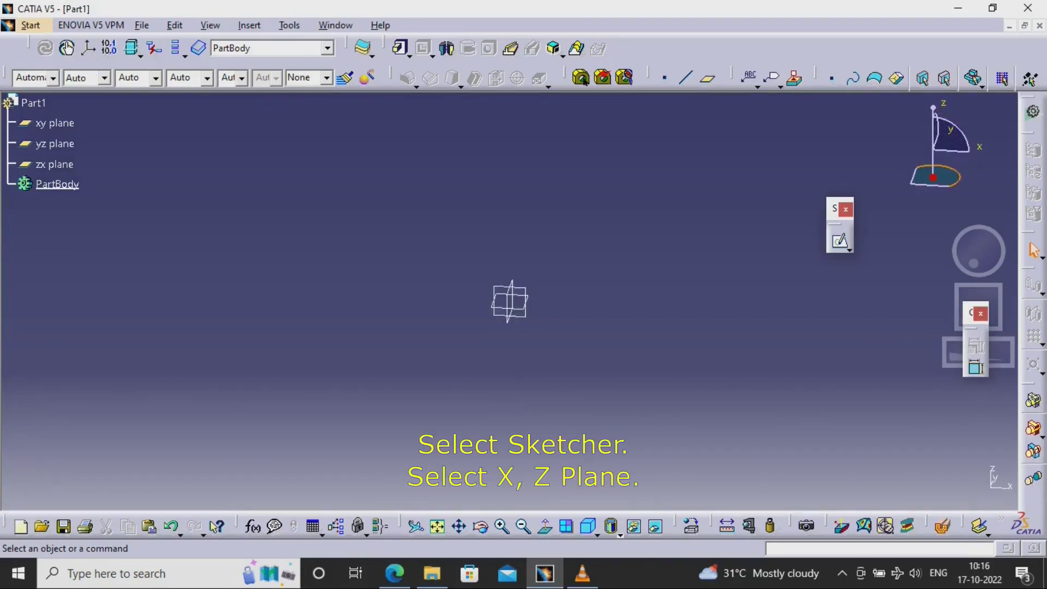
left_click(840, 240)
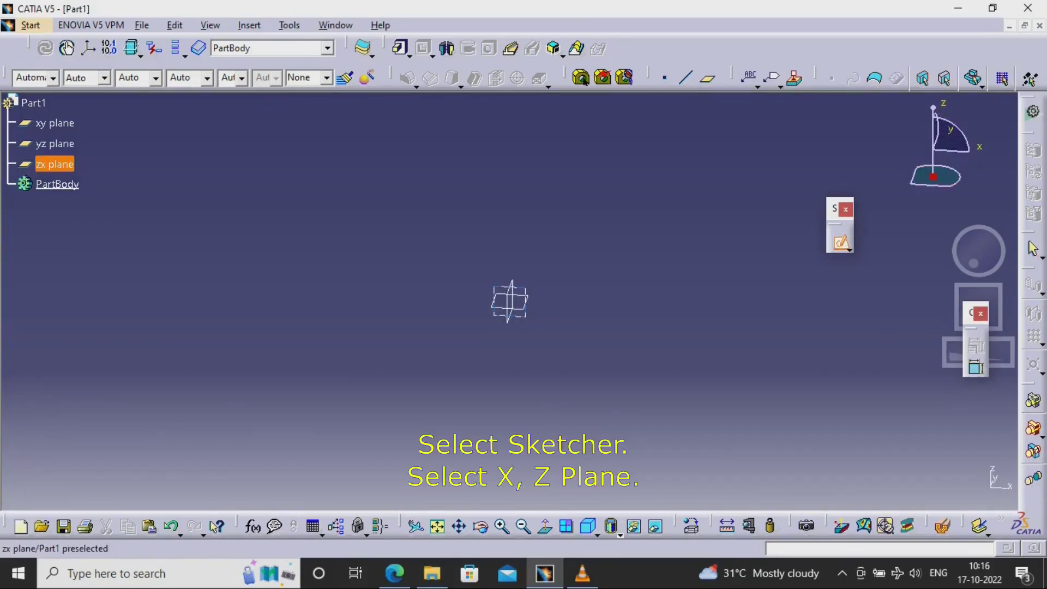
left_click(55, 164)
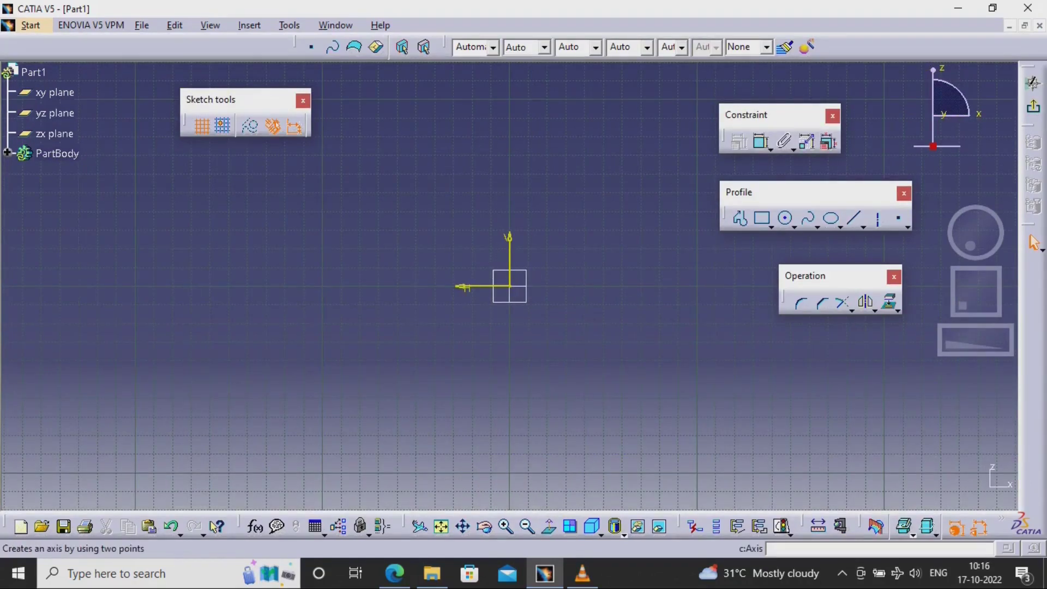
left_click(878, 219)
left_click(509, 286)
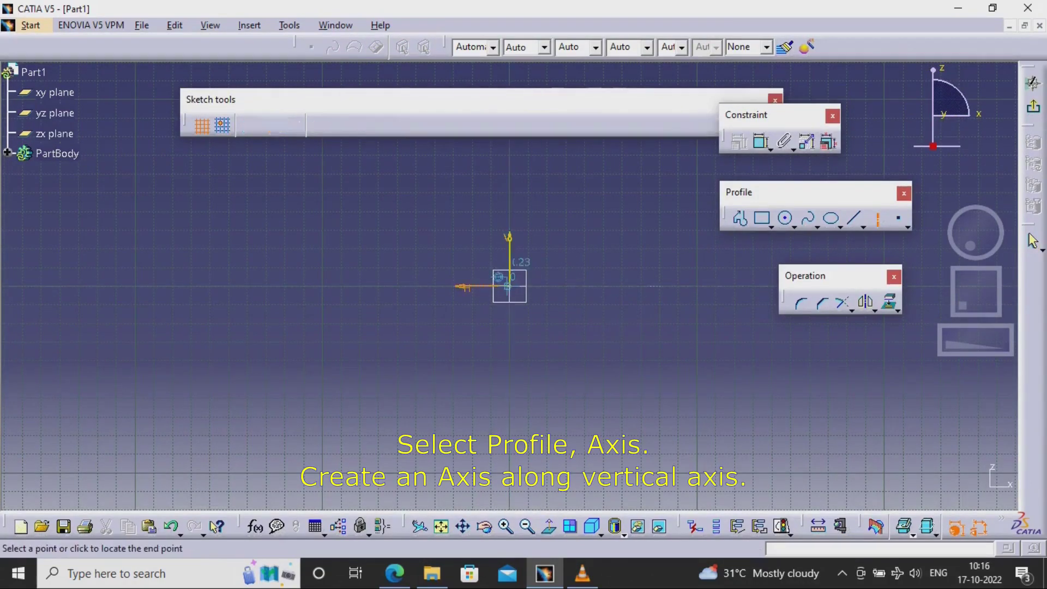
left_click(509, 154)
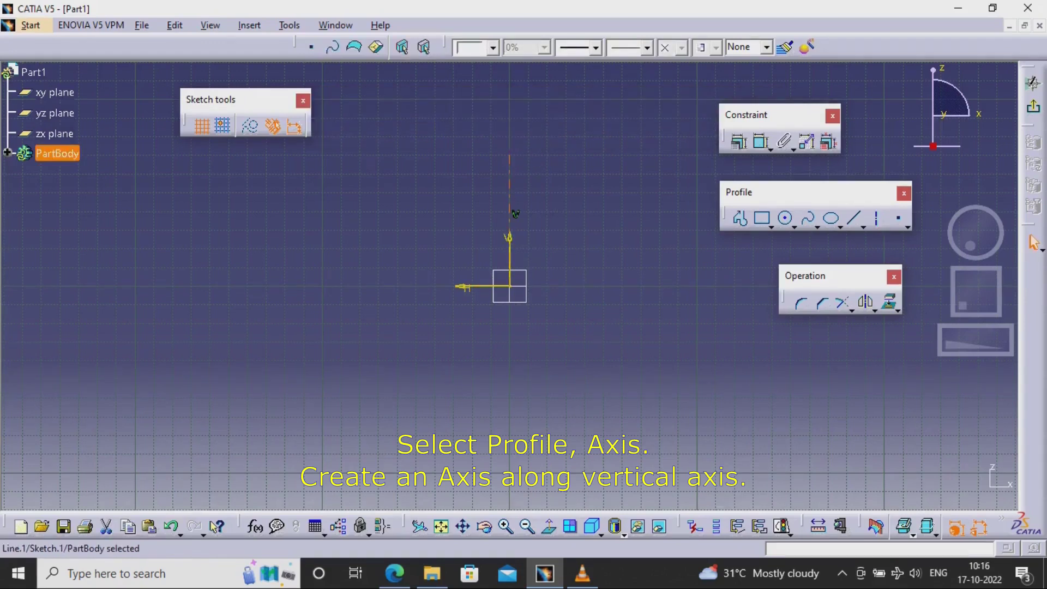
middle_click_drag(515, 213, 358, 272)
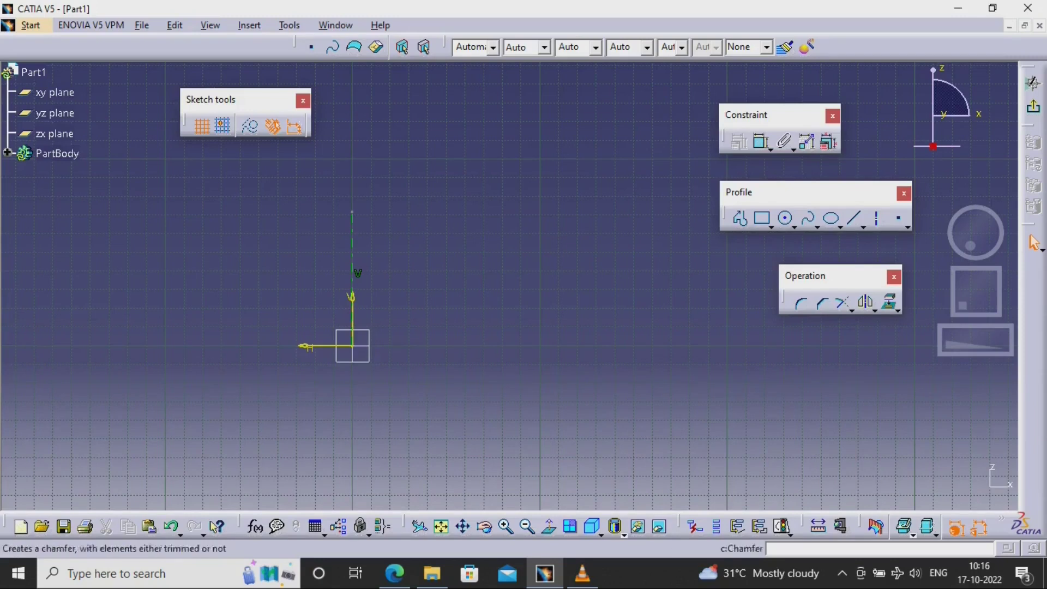
Step: Check the pulley drawing, then draw a rectangle beside the axis
left_click(394, 573)
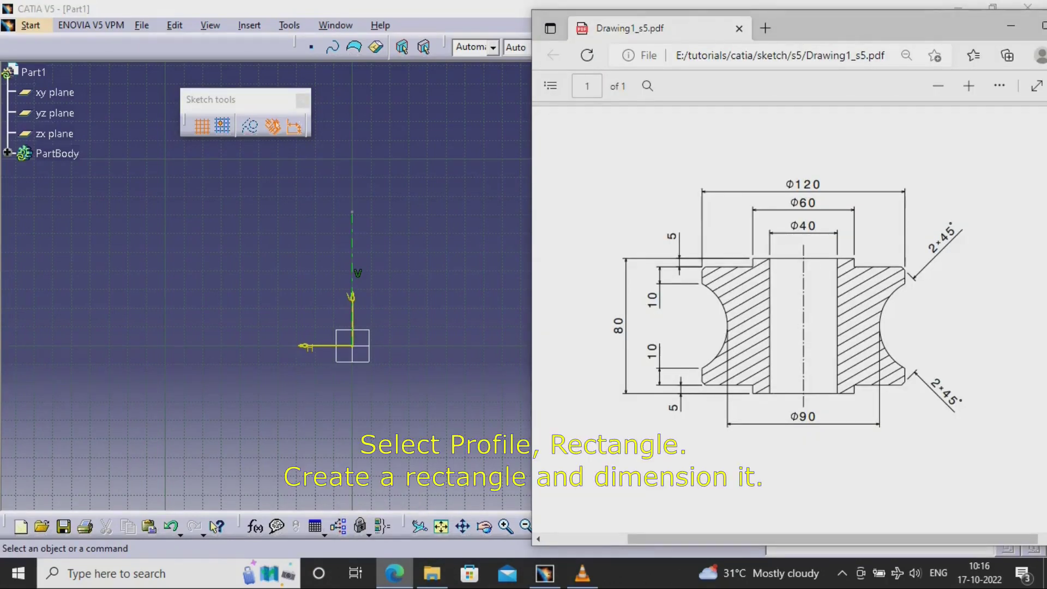
left_click(394, 573)
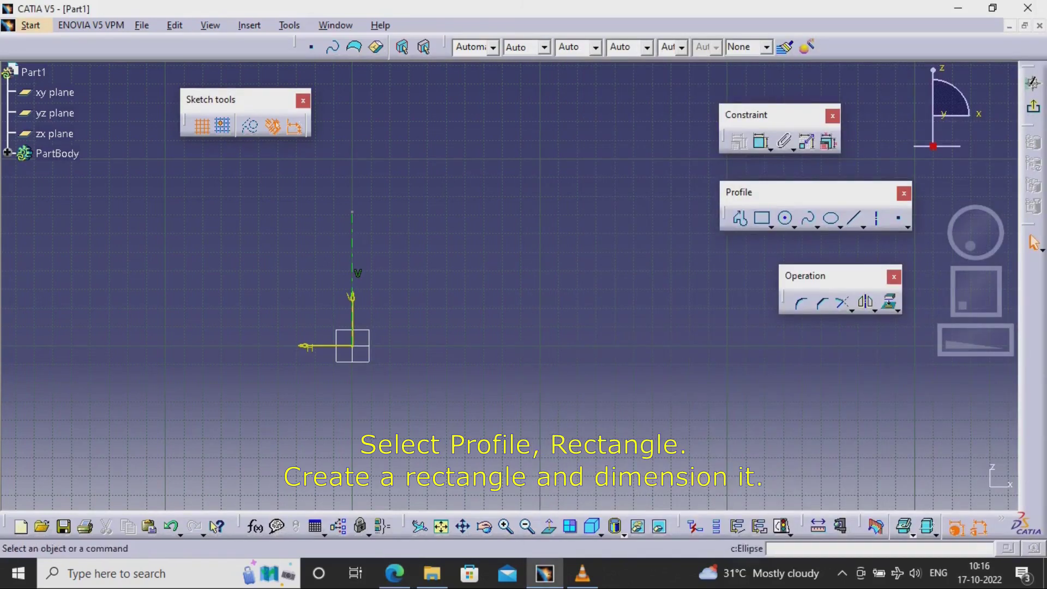
left_click(763, 219)
left_click(290, 344)
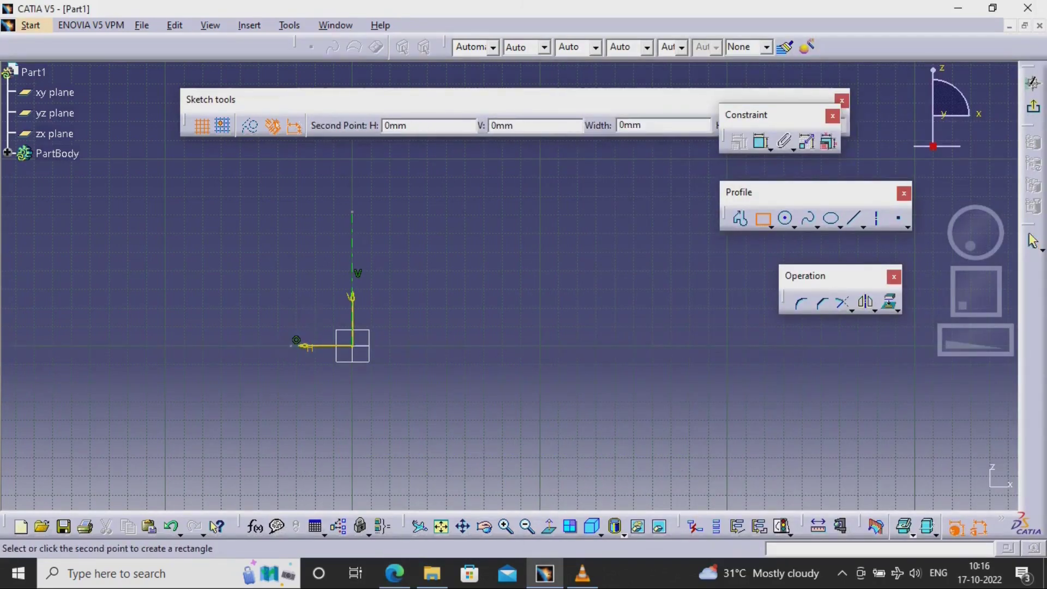
left_click(216, 212)
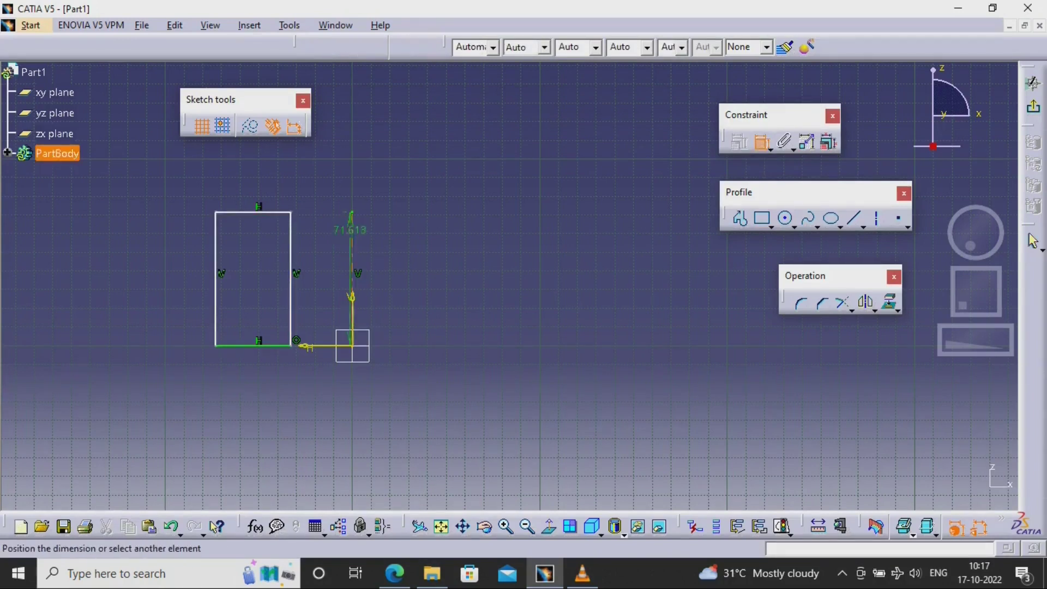
Step: Dimension the rectangle's right edge to the axis as diameter 40
left_click(291, 261)
right_click(353, 167)
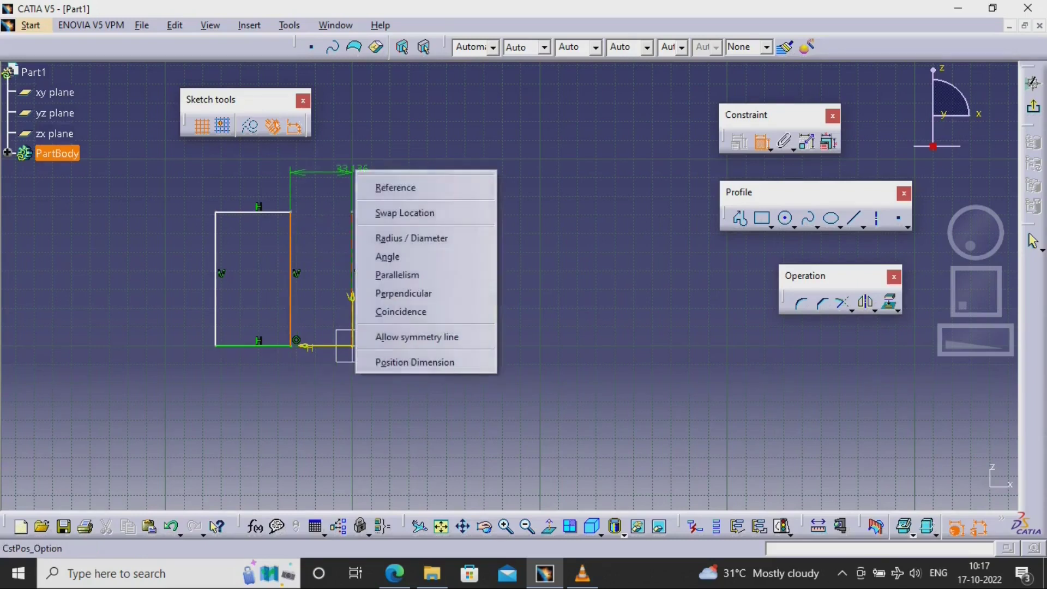
left_click(393, 236)
left_click(352, 162)
double_click(349, 162)
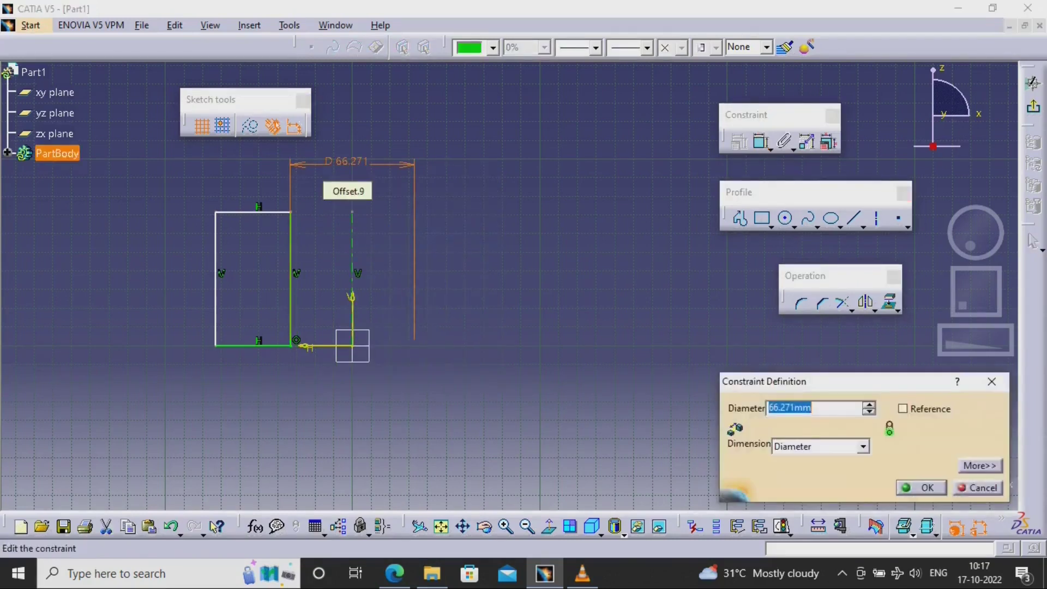
key("Return")
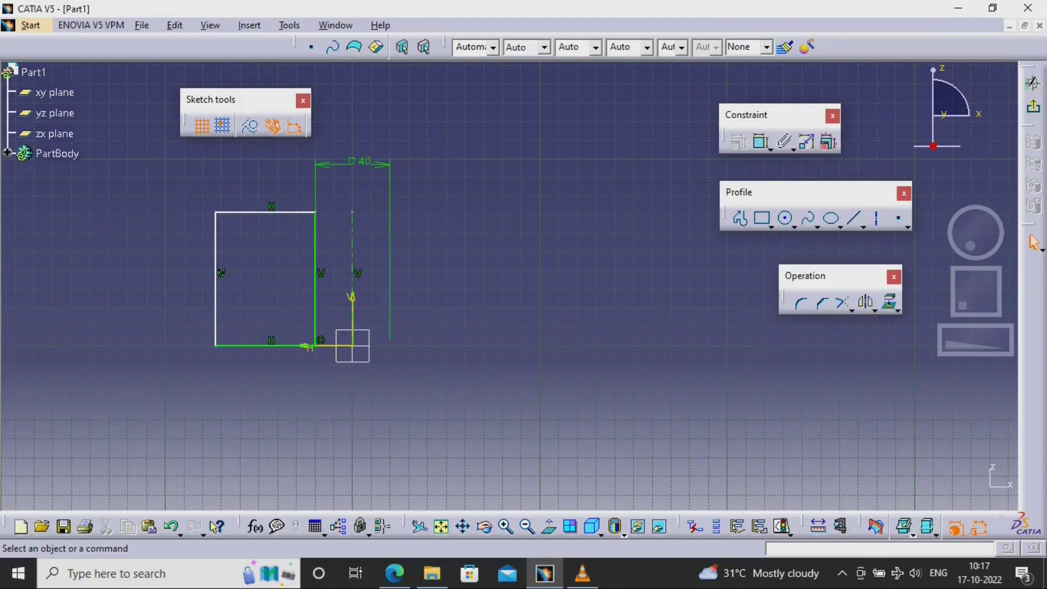
Step: Dimension the rectangle's left edge to the axis as diameter 120
left_click(762, 142)
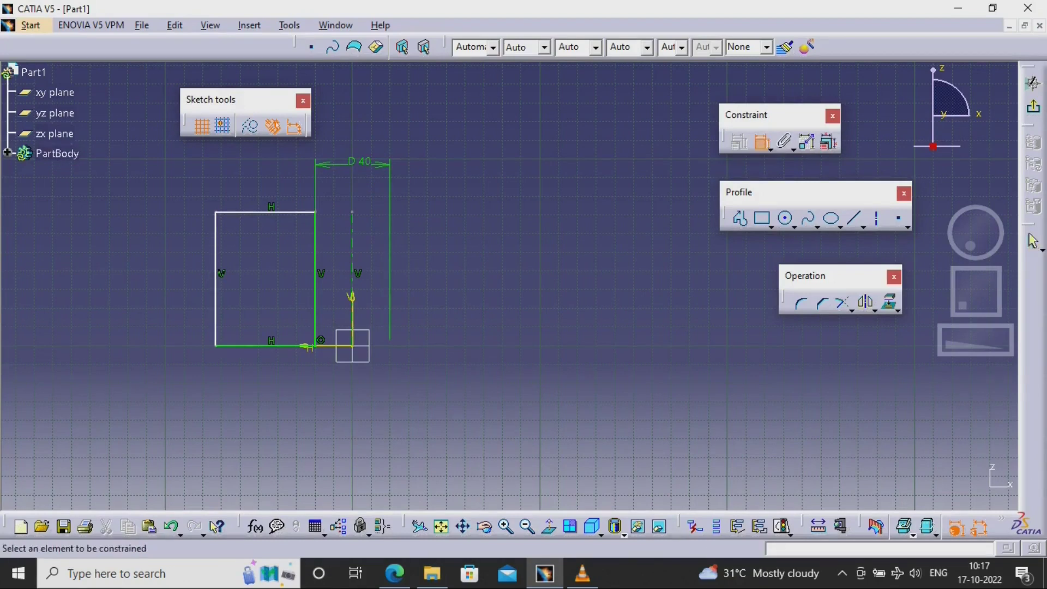
left_click(216, 278)
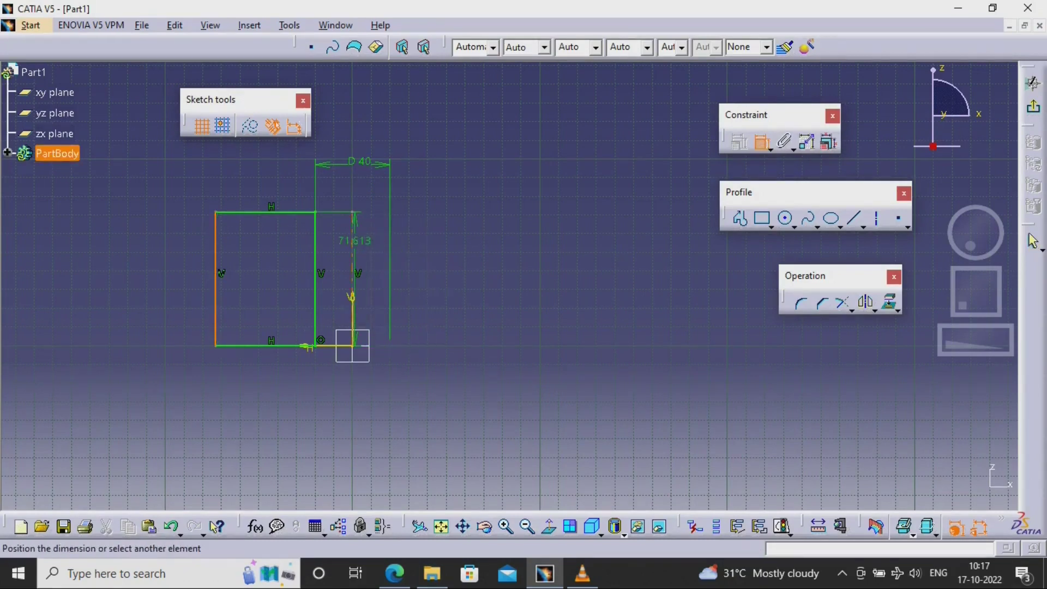
left_click(352, 232)
right_click(352, 346)
left_click(404, 180)
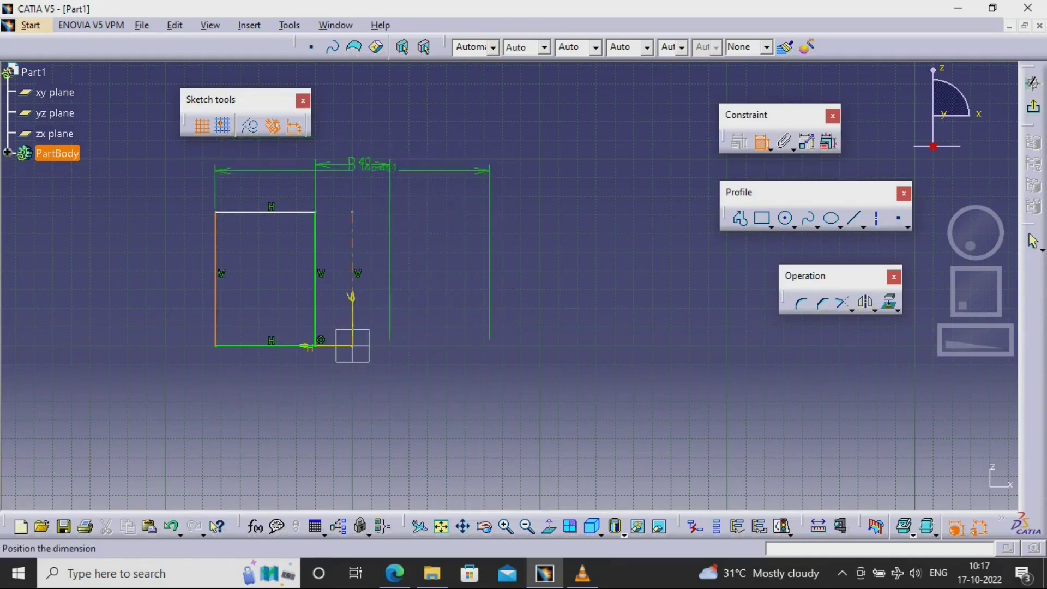
left_click(382, 125)
double_click(357, 126)
type("120")
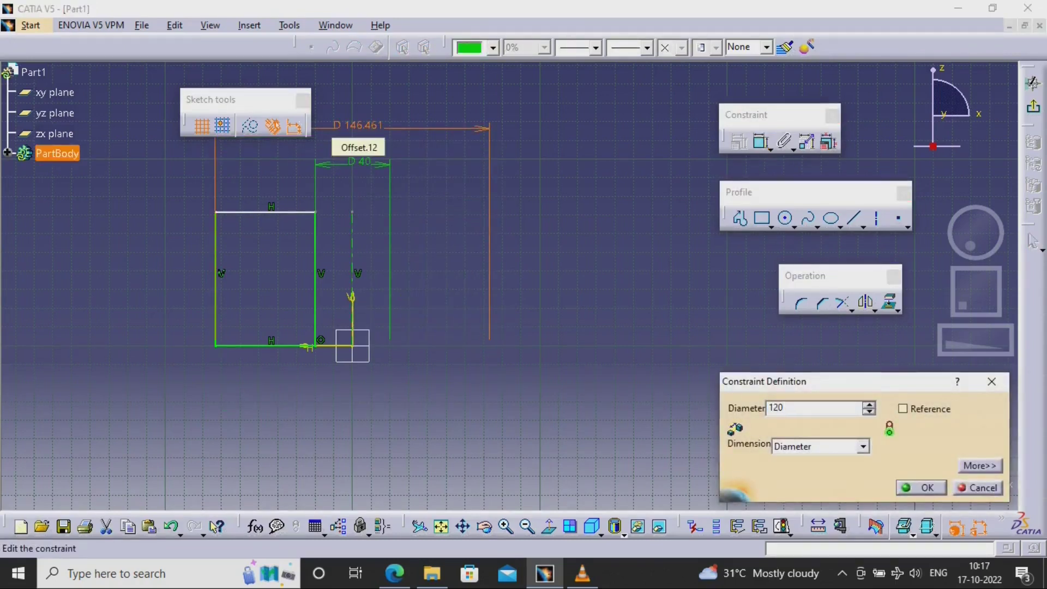
key("Return")
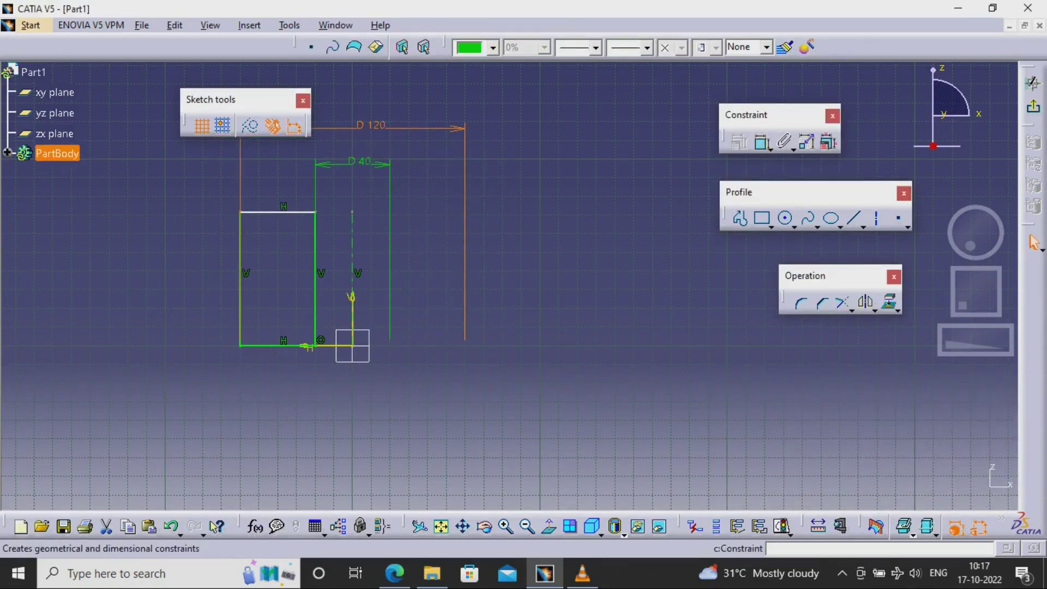
Step: Set the rectangle's height to 80 and check the pulley drawing
left_click(762, 142)
left_click(240, 273)
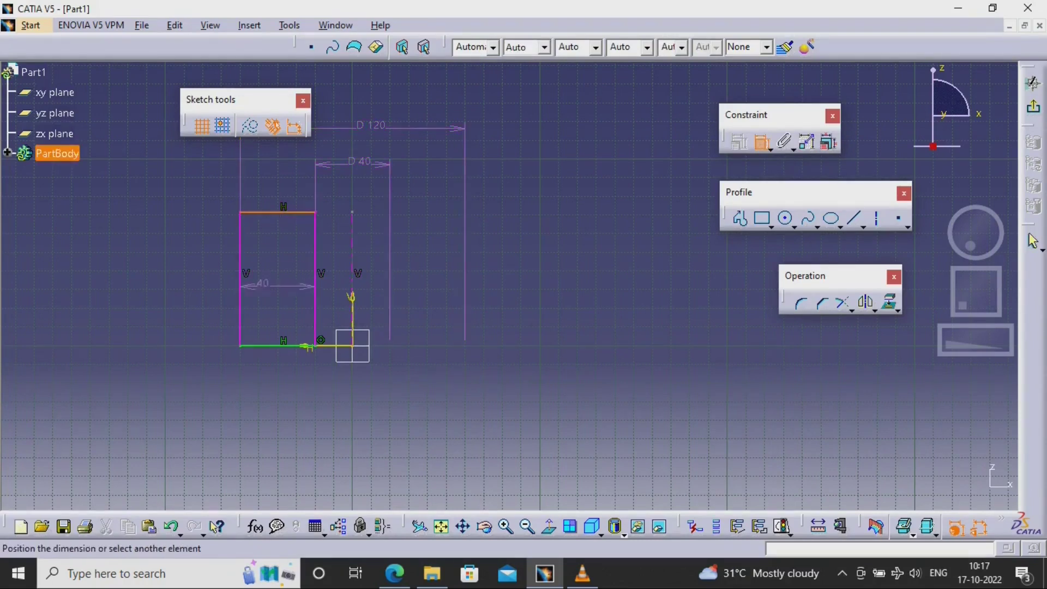
left_click(194, 277)
double_click(194, 280)
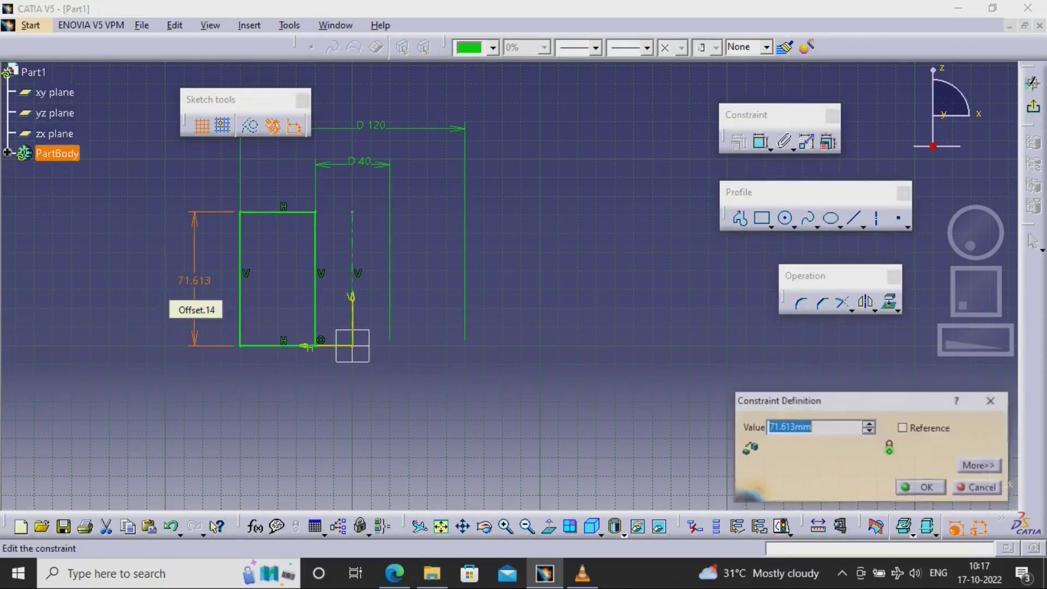
key("Return")
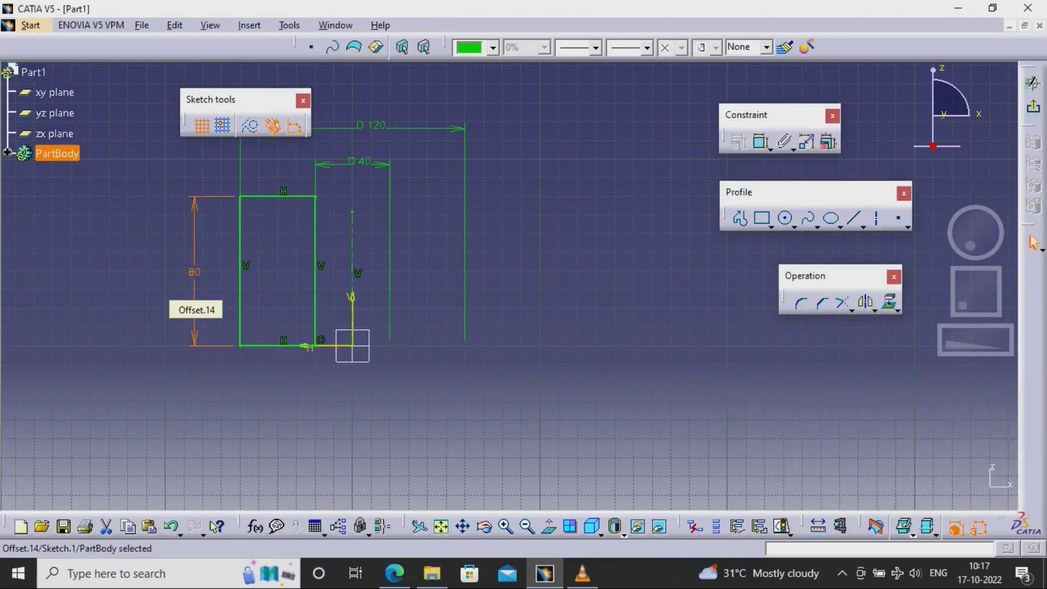
key("alt+Tab")
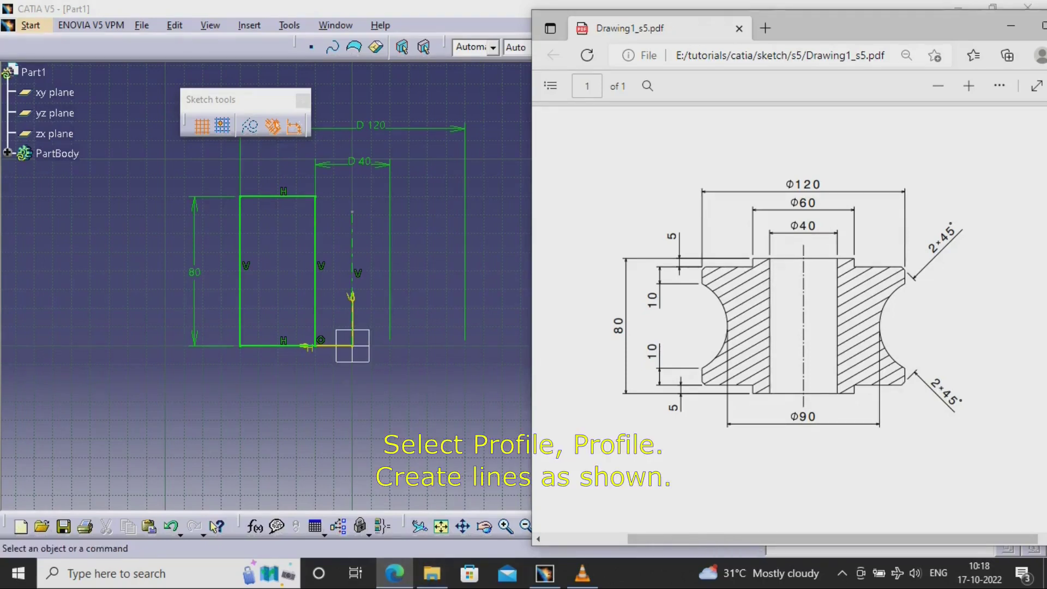
Step: Draw horizontal step lines near the rectangle's top and bottom edges
key("alt+Tab")
left_click(741, 219)
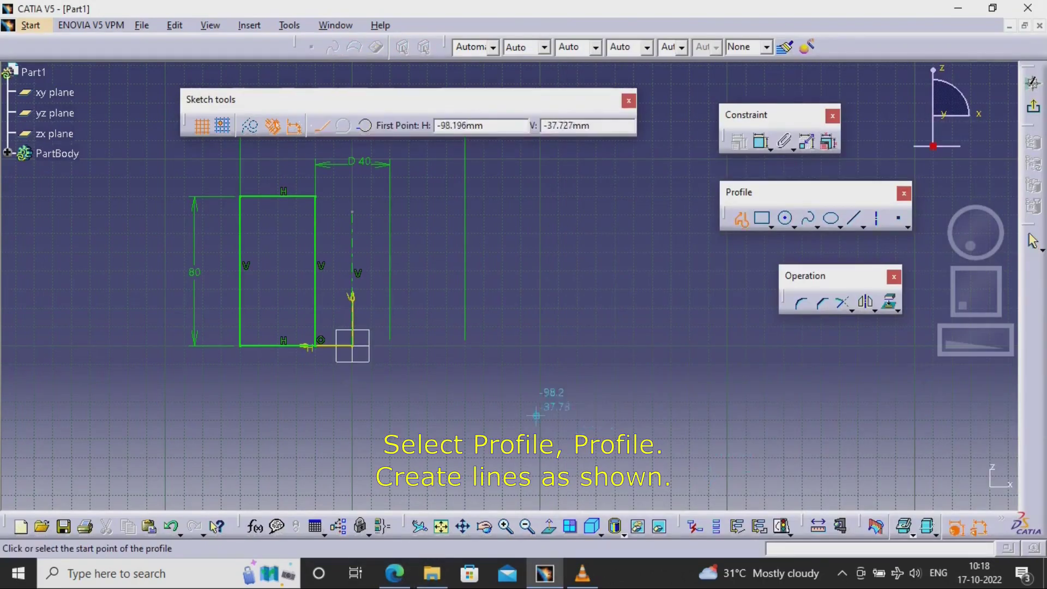
left_click(295, 196)
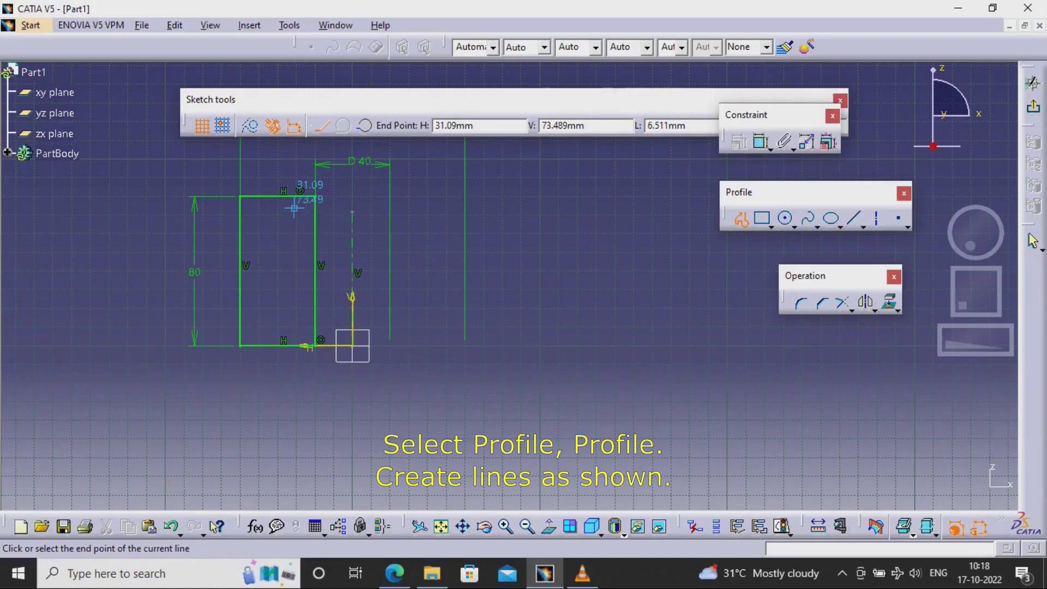
left_click(228, 208)
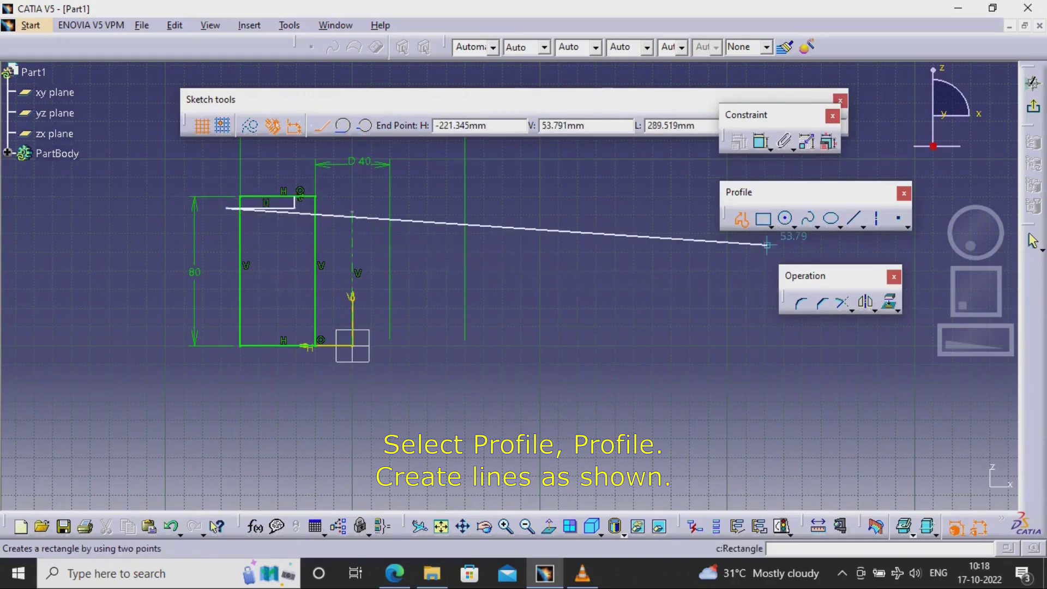
left_click(740, 218)
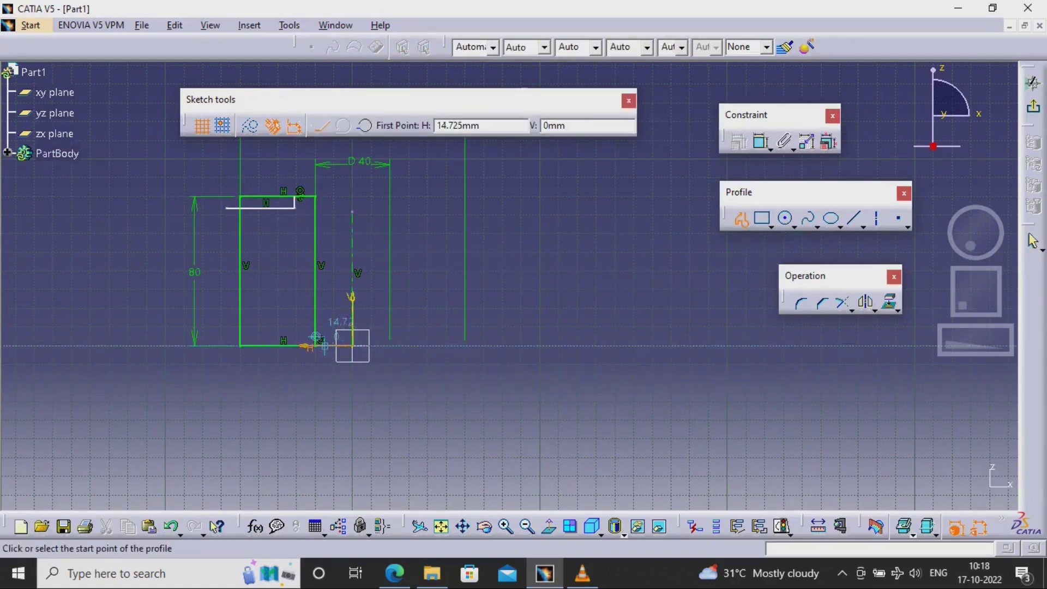
left_click(298, 344)
left_click(295, 326)
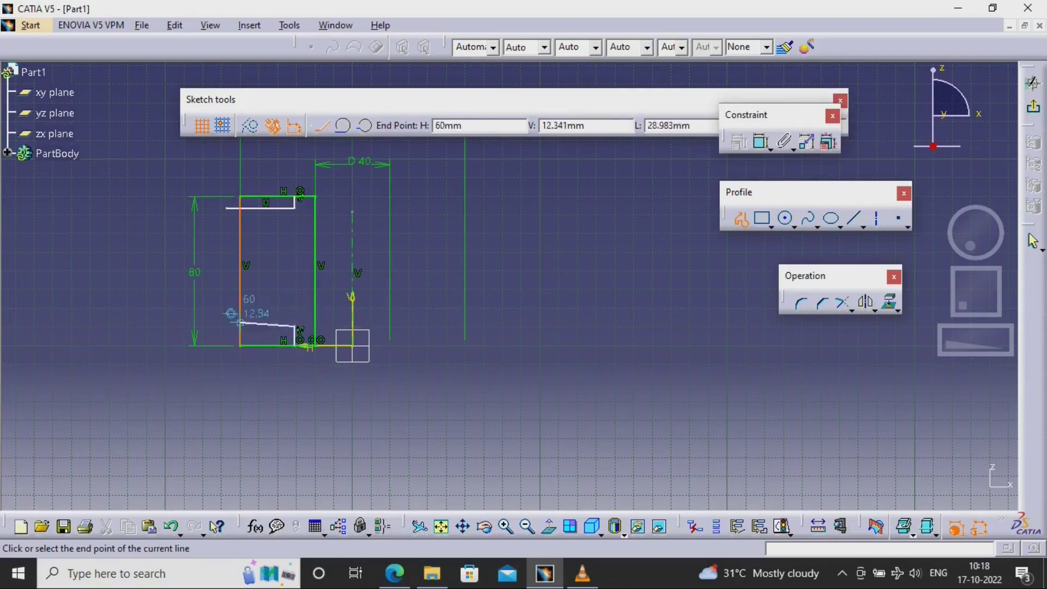
left_click(211, 326)
left_click(741, 219)
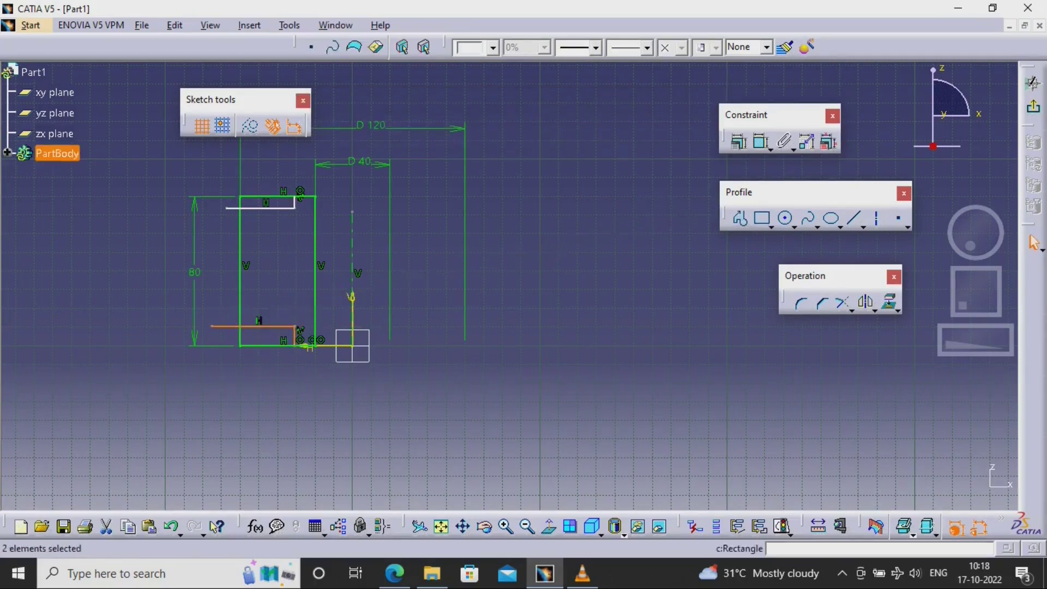
Step: Quick Trim the left overhangs of both step lines
left_click(844, 303)
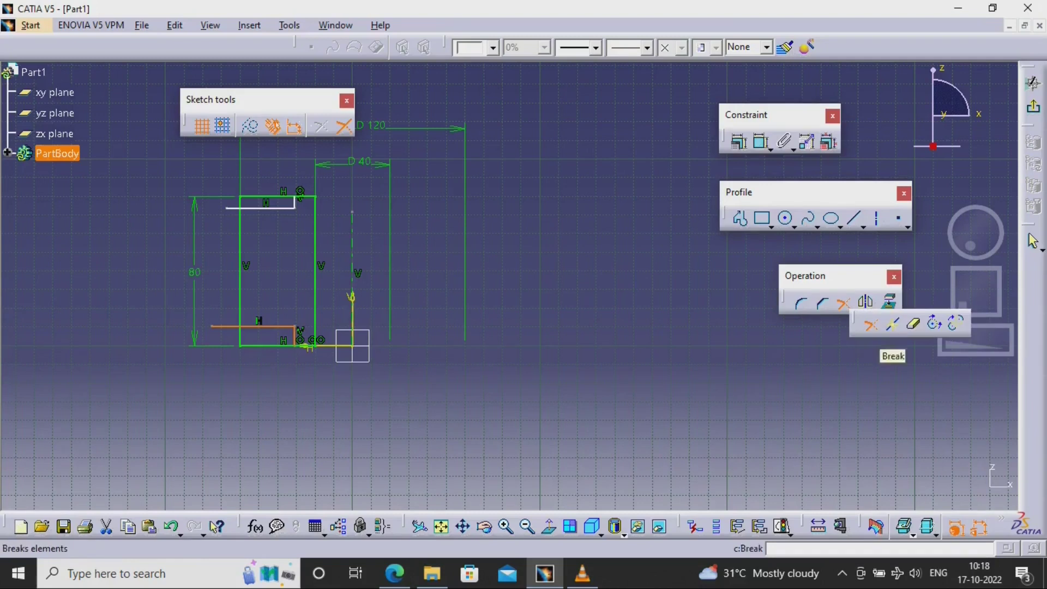
left_click(914, 324)
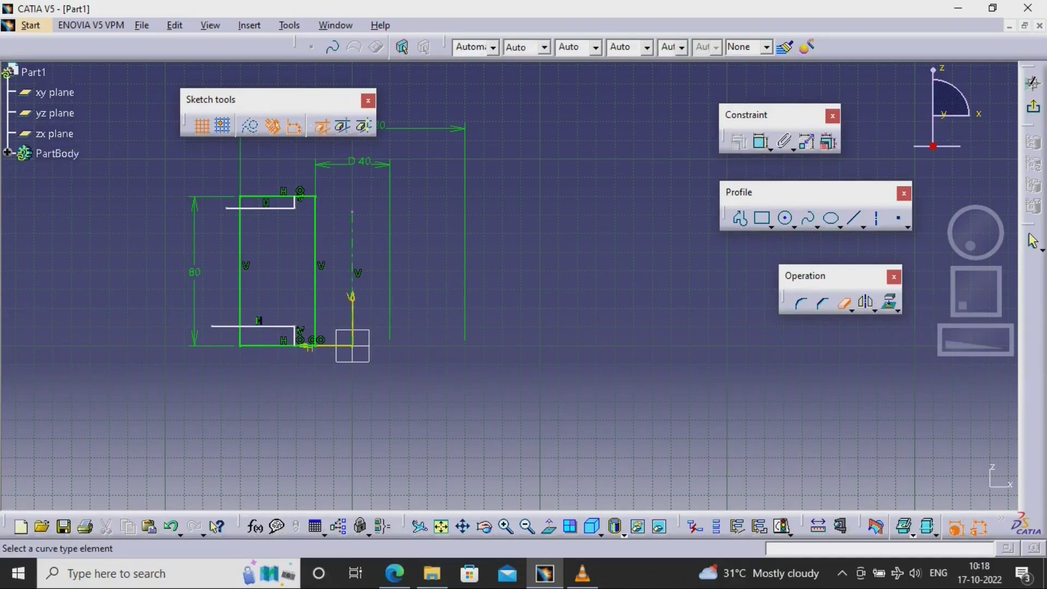
left_click(233, 208)
left_click(844, 303)
left_click(226, 326)
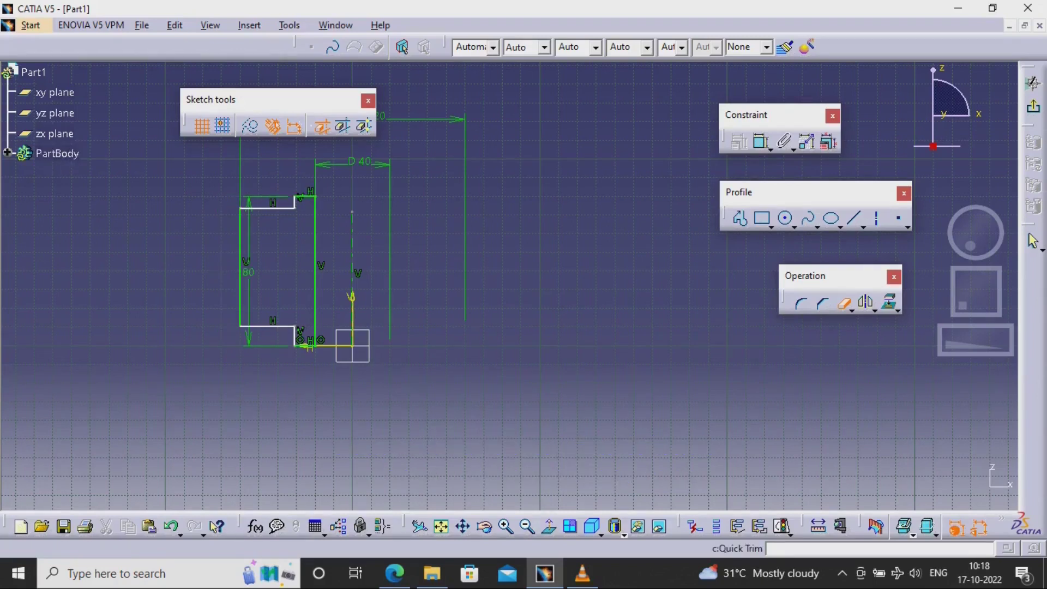
Step: Move the 80 dimension left and dimension the hub edge as diameter 60
key("Escape")
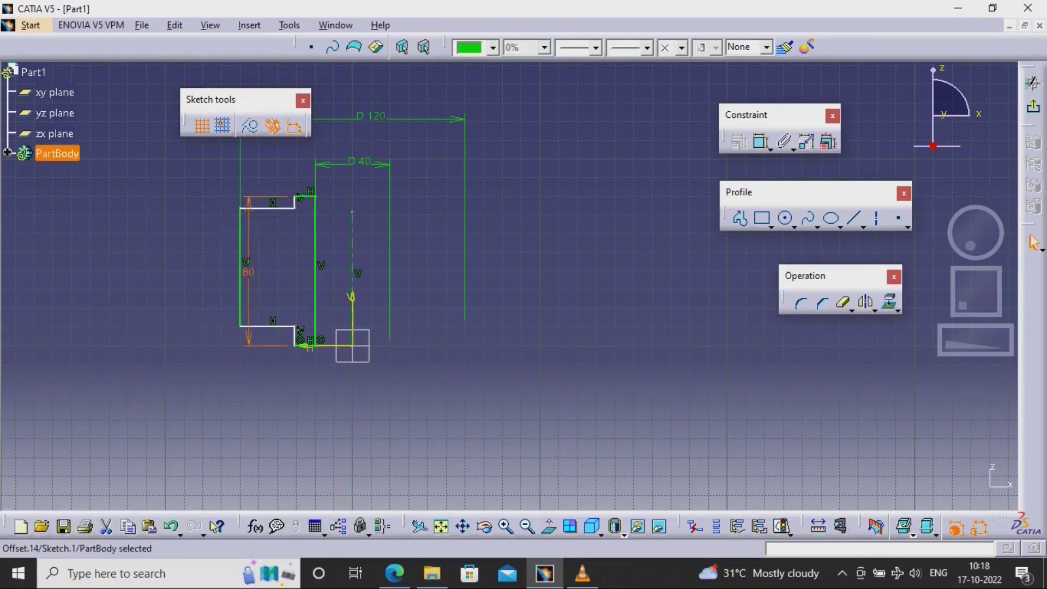
left_click_drag(248, 272, 173, 272)
key("Escape")
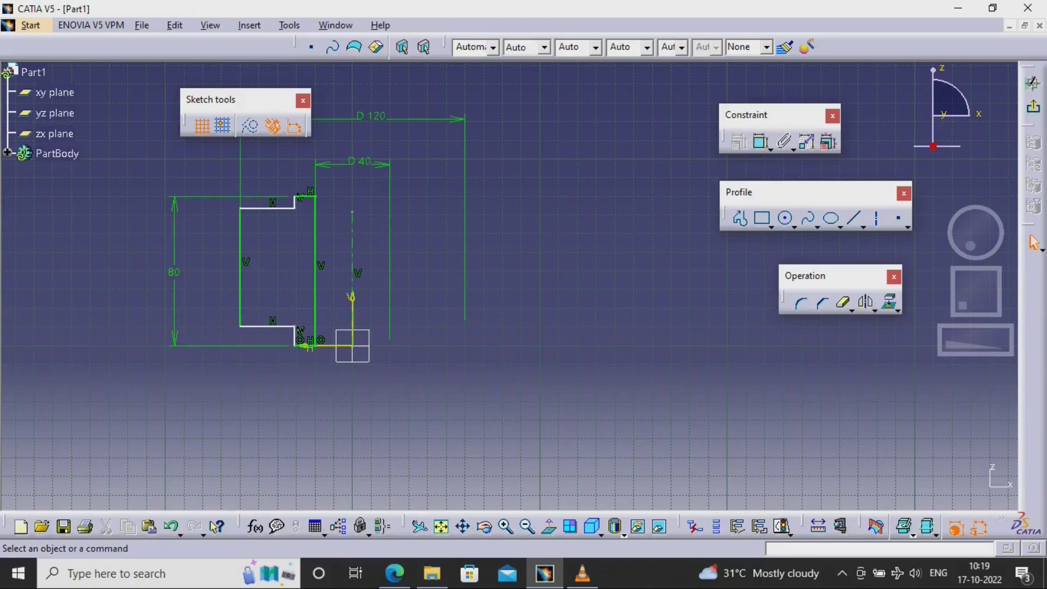
left_click(762, 142)
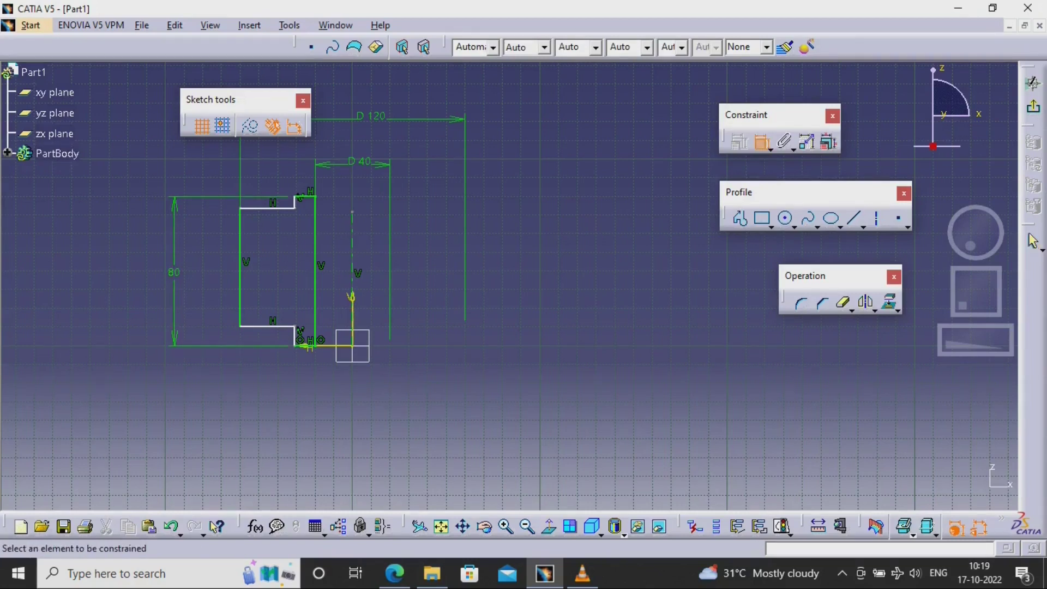
left_click(352, 245)
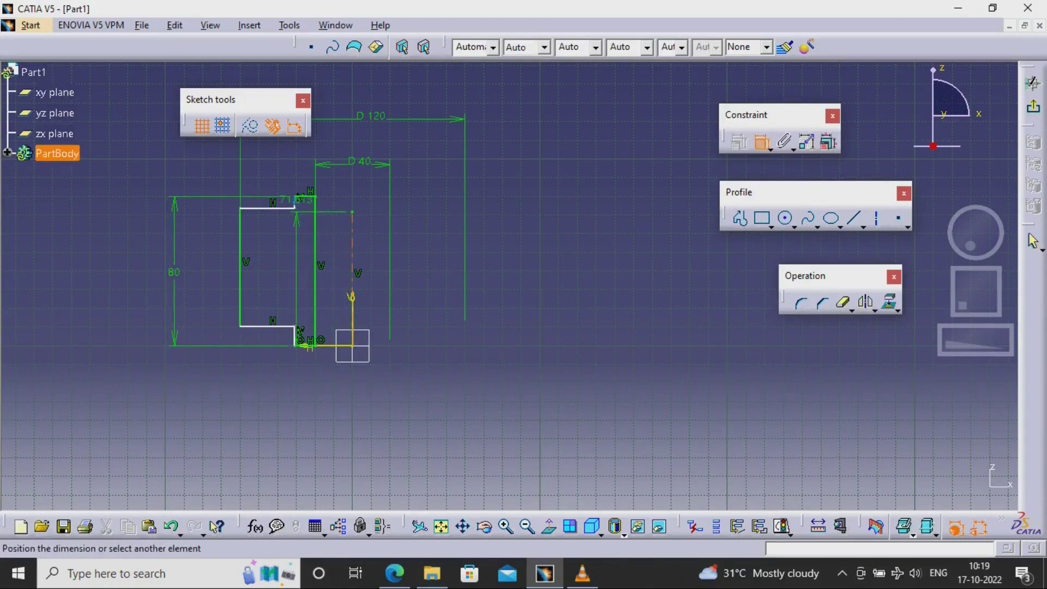
left_click(296, 202)
right_click(339, 141)
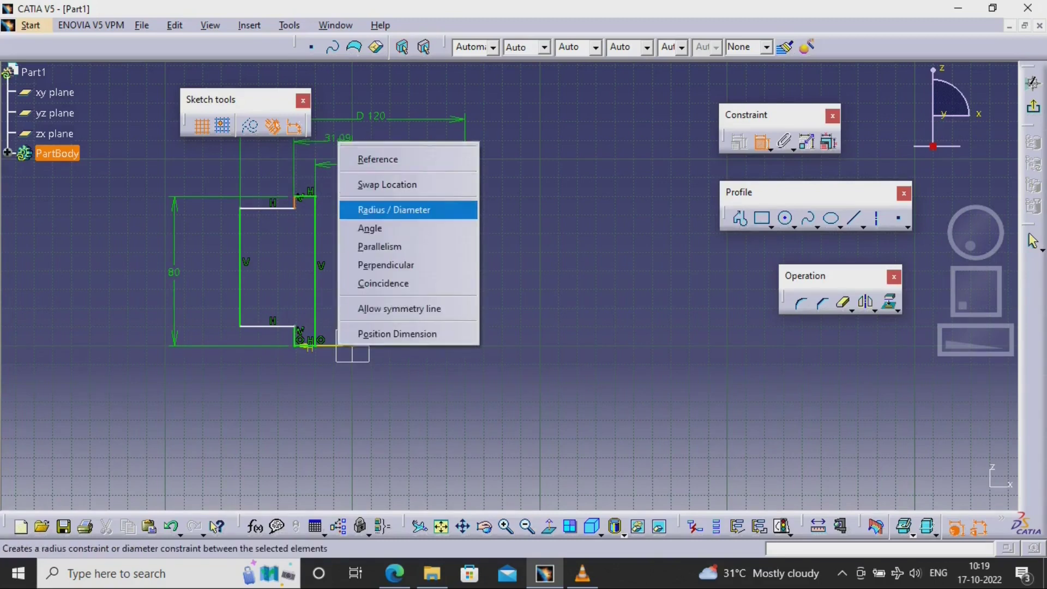
left_click(397, 210)
left_click(382, 142)
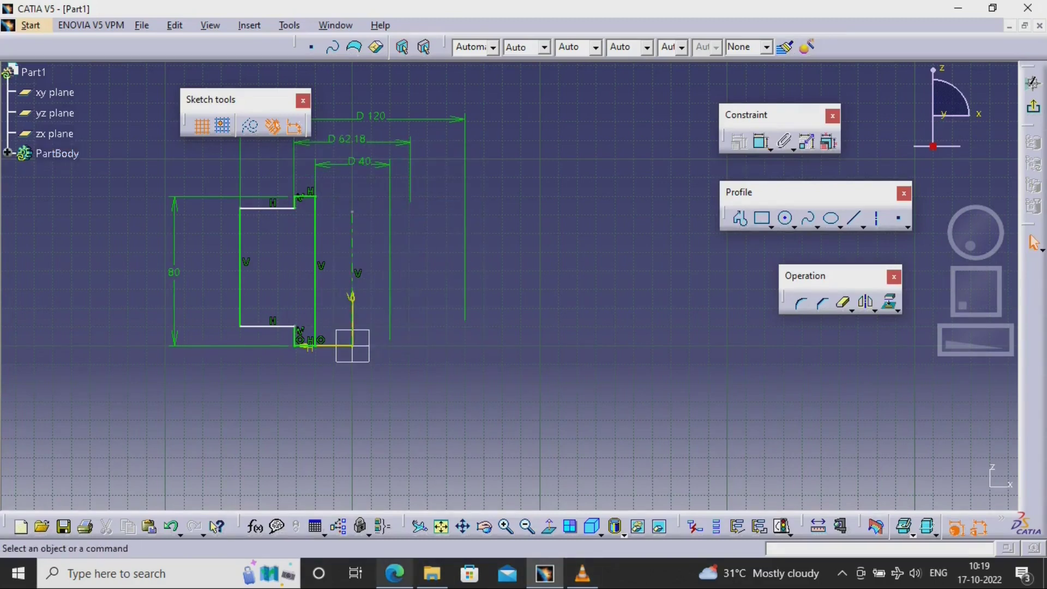
left_click(395, 572)
left_click(395, 573)
double_click(357, 162)
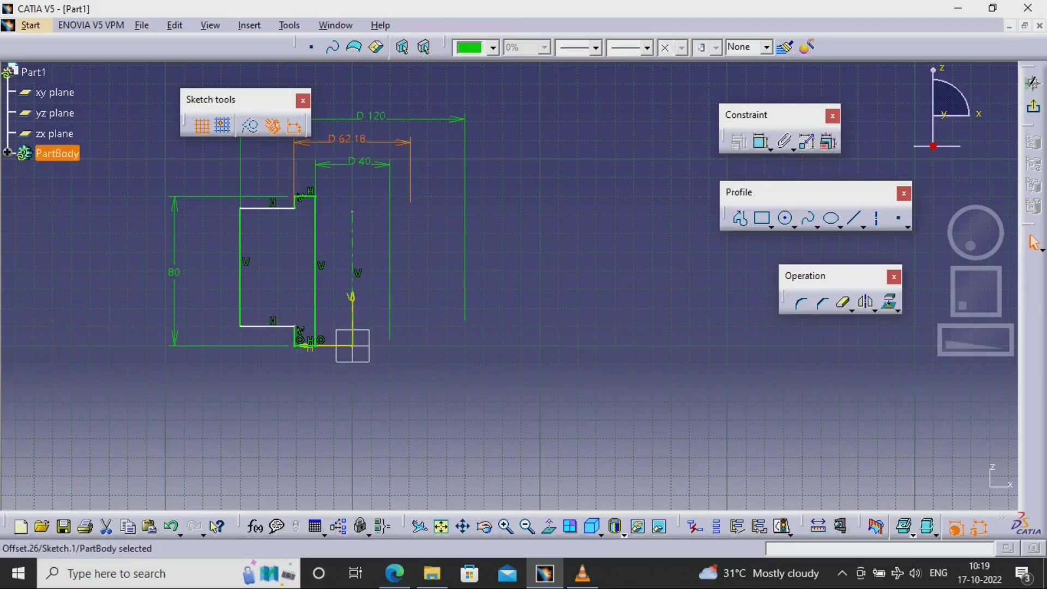
type("60")
key("Return")
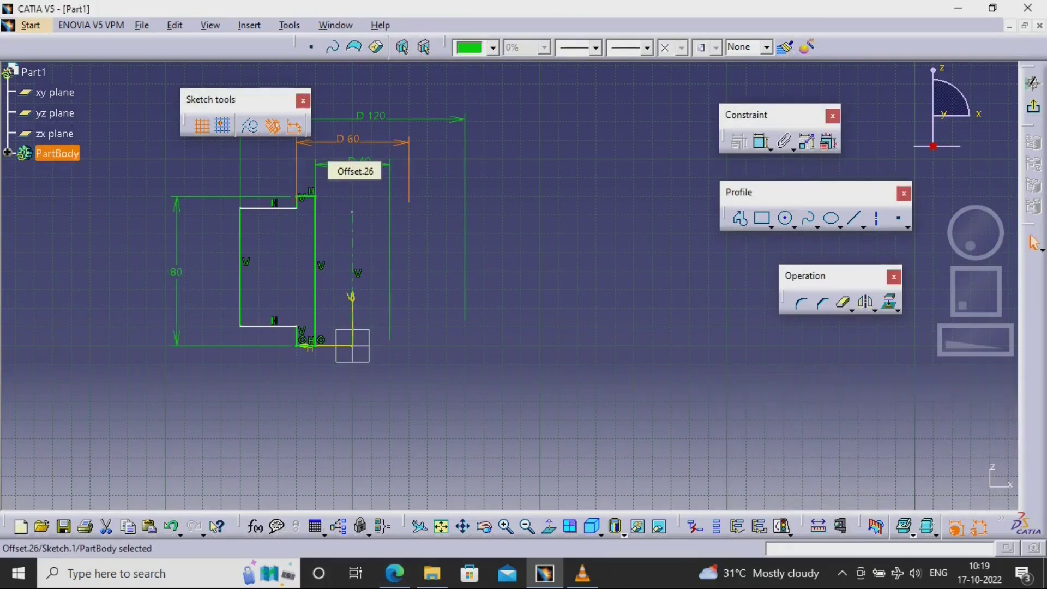
Step: Constrain both the top and bottom step offsets to 5 mm
left_click(763, 141)
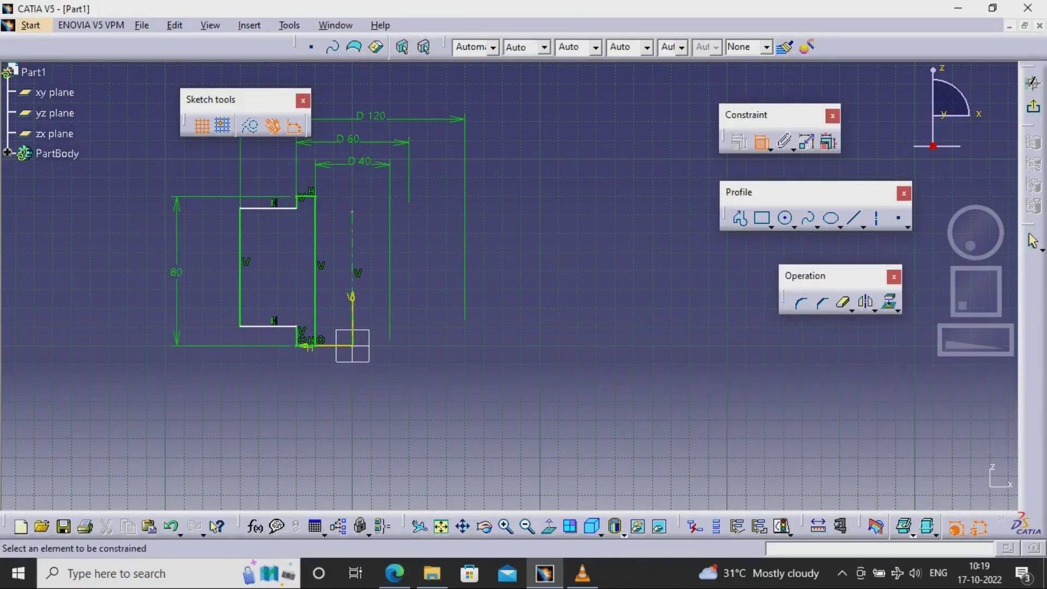
left_click(268, 208)
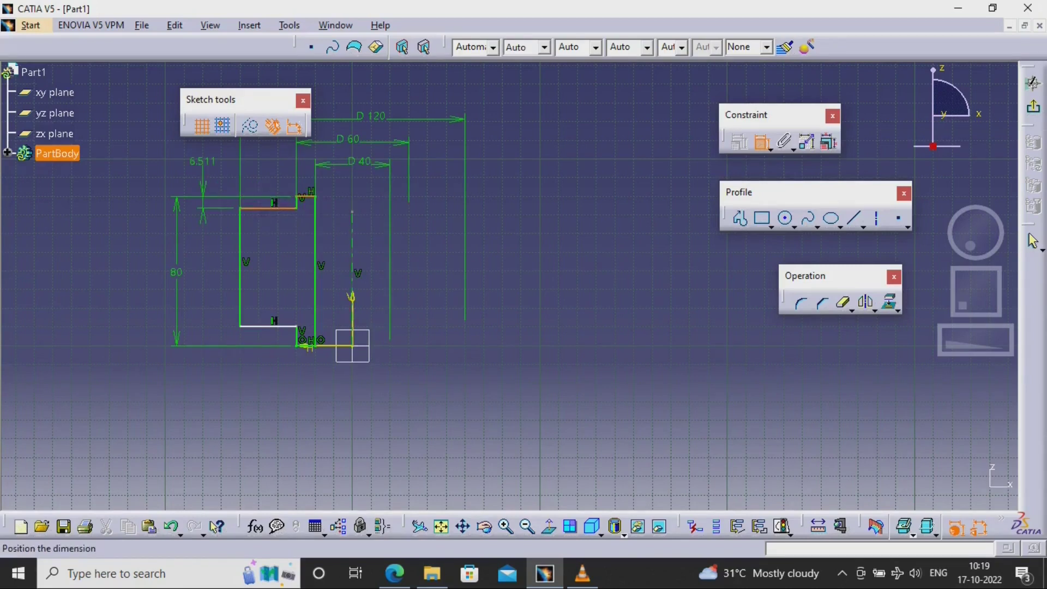
left_click(202, 180)
double_click(203, 180)
key("Return")
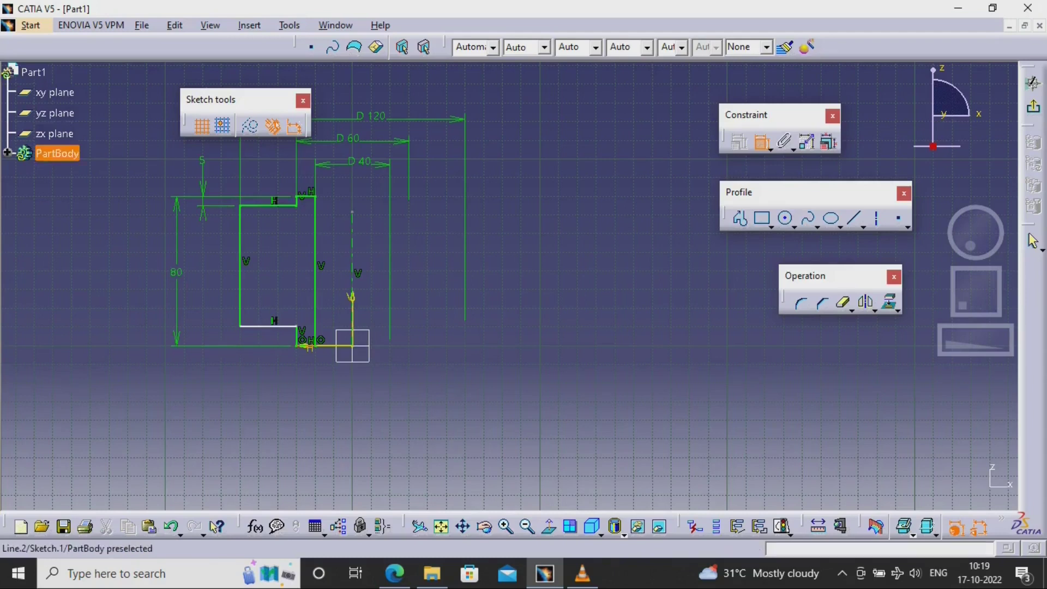
left_click(270, 326)
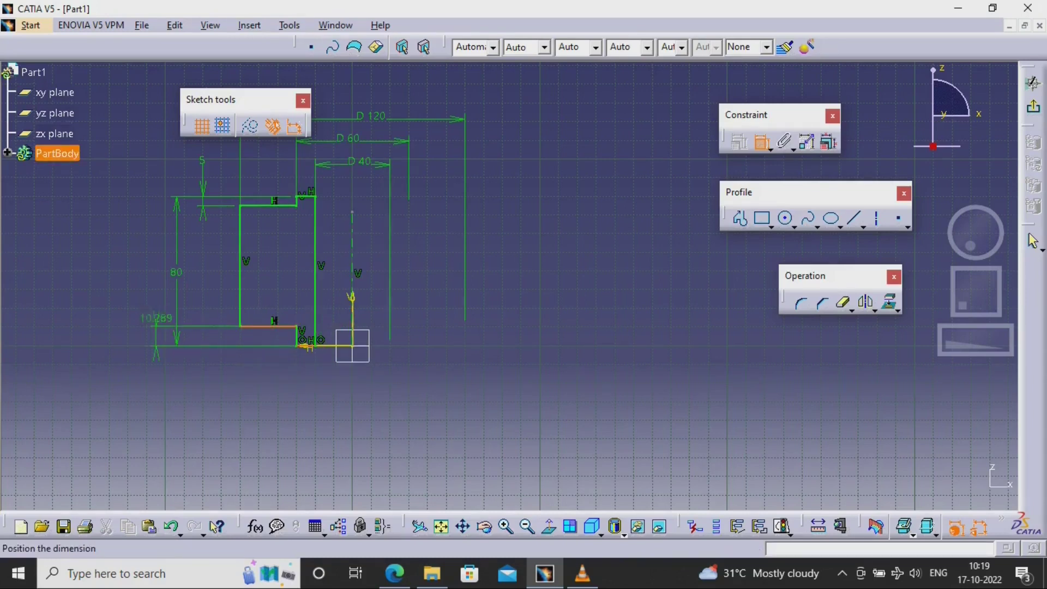
left_click(204, 312)
double_click(205, 314)
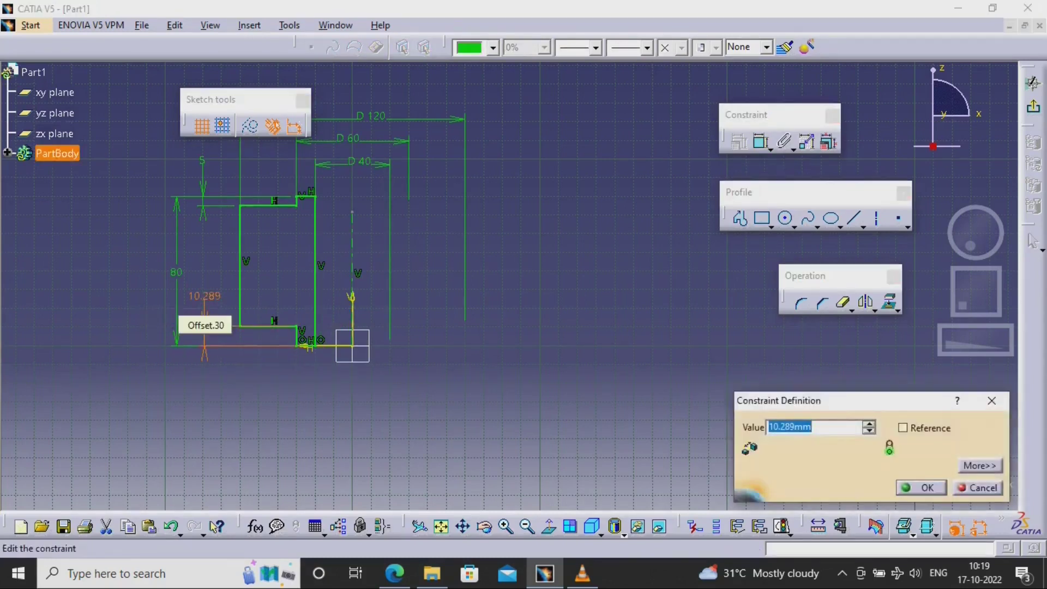
key("Return")
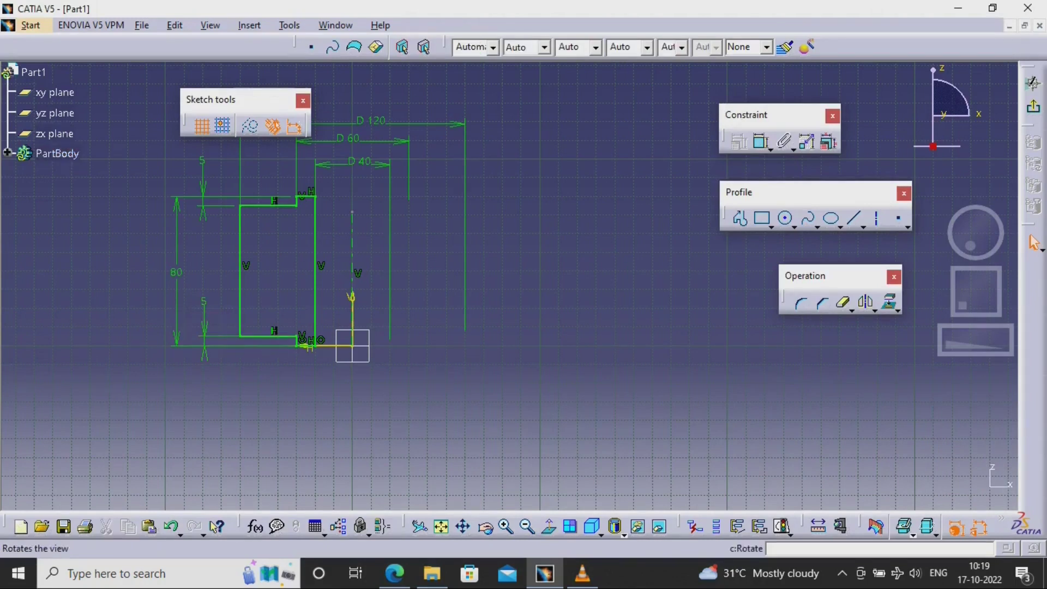
left_click(395, 572)
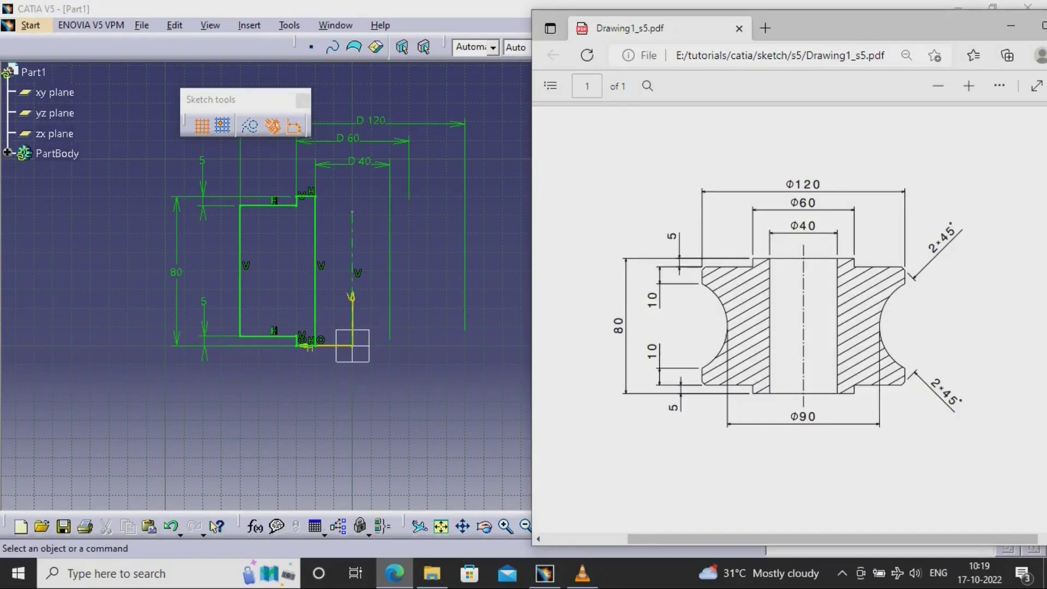
left_click(394, 573)
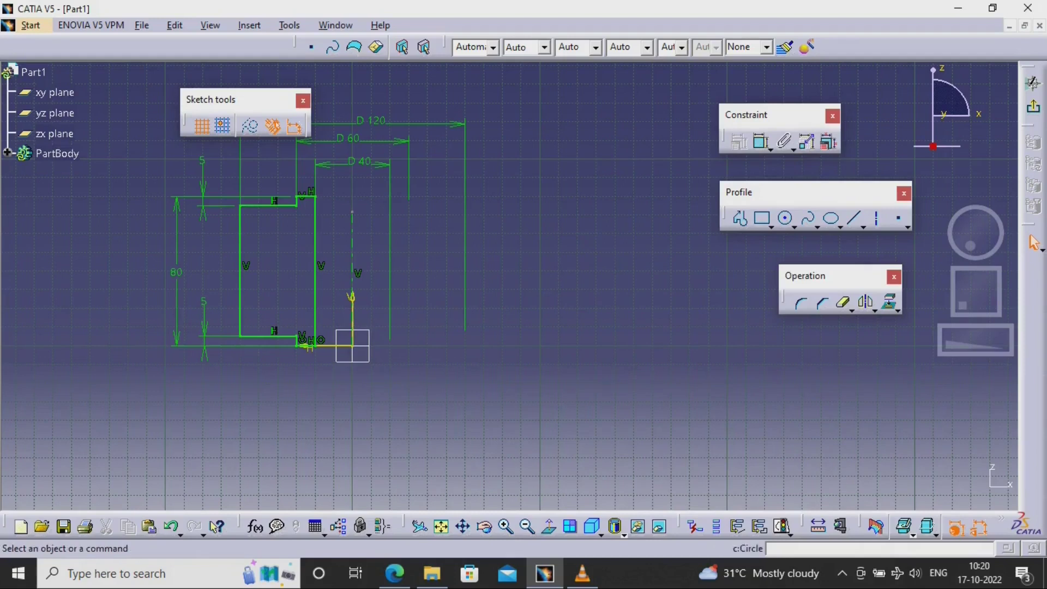
left_click(791, 225)
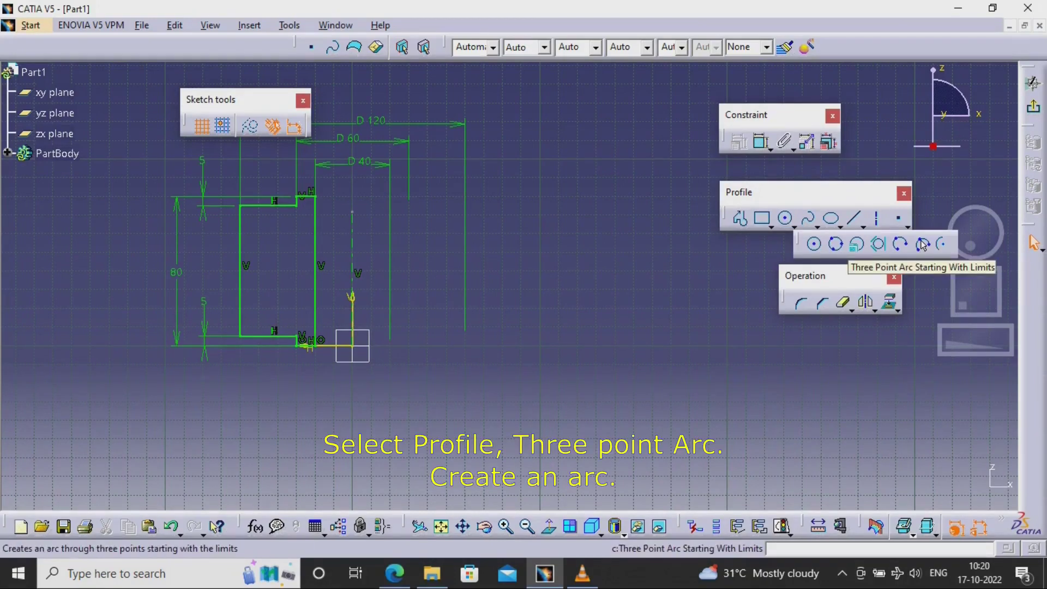
Step: Draw a three-point arc on the left edge and trim the straight piece between its ends
left_click(922, 245)
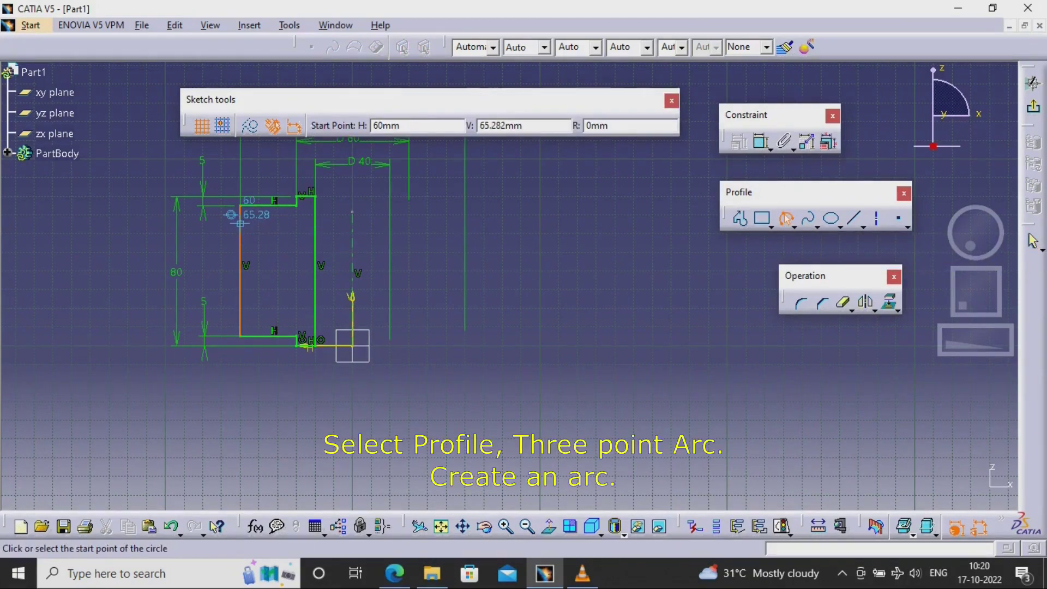
left_click(240, 205)
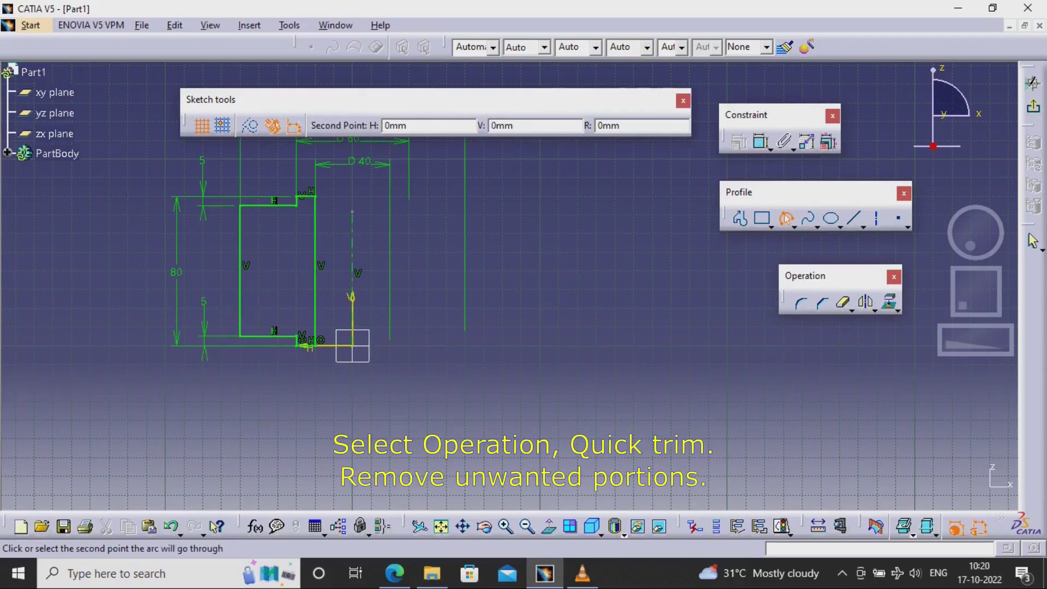
left_click(241, 313)
left_click(270, 268)
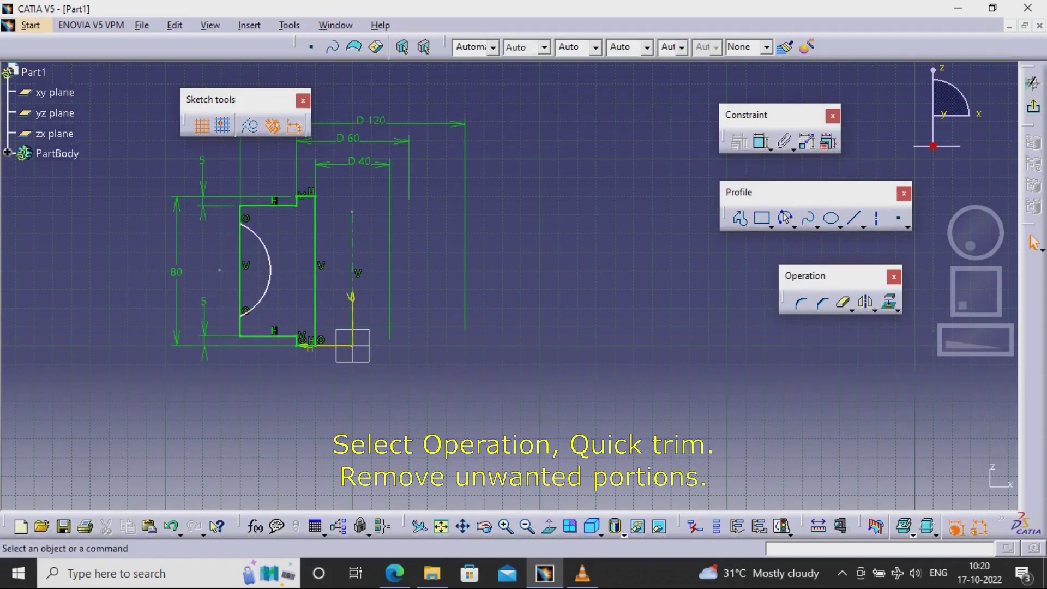
left_click(844, 303)
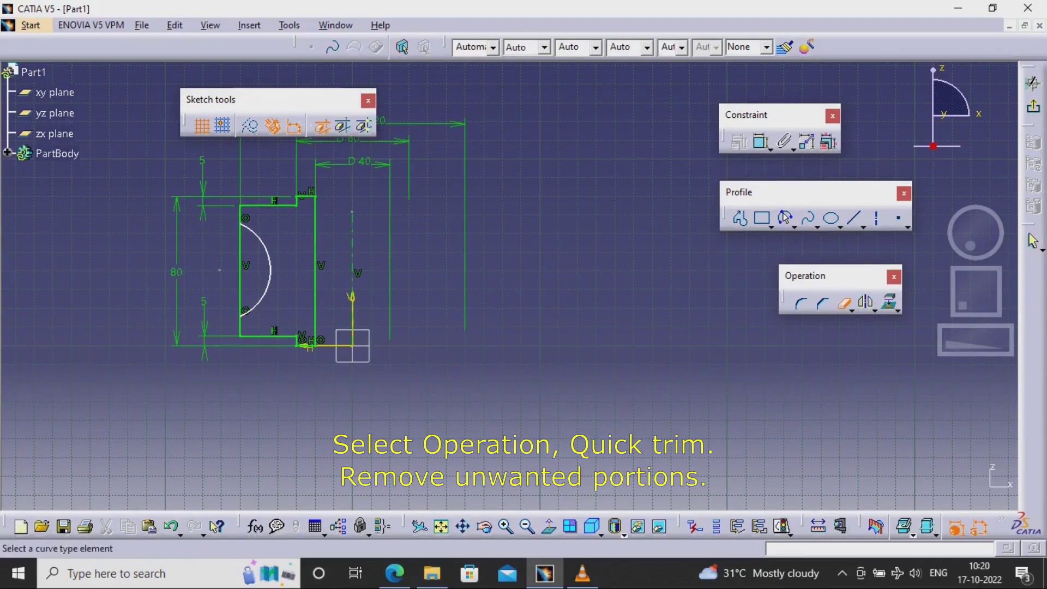
left_click(240, 267)
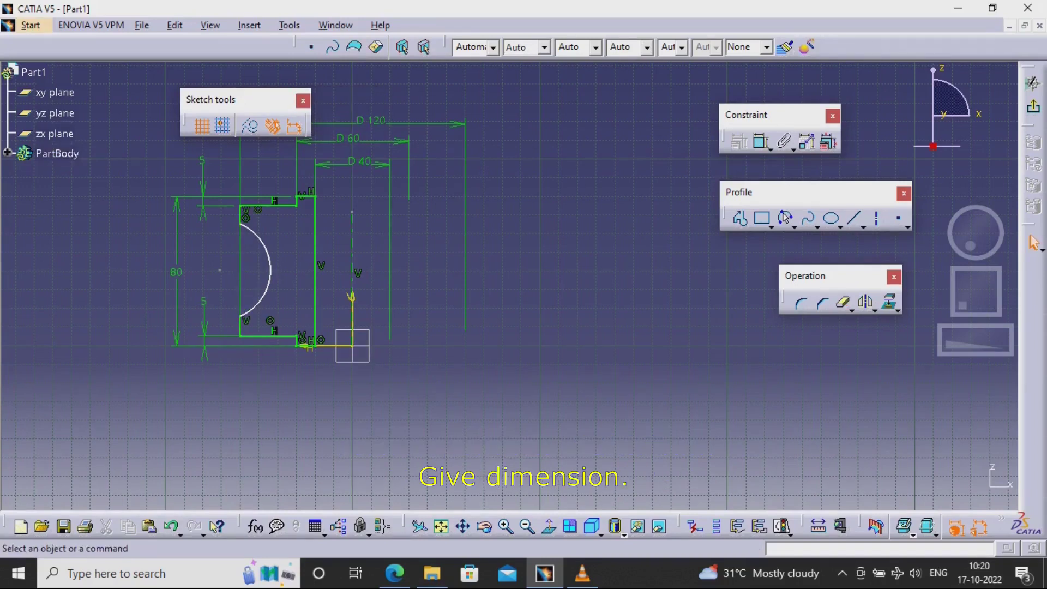
Step: Set both short left segments beside the groove to 10 mm long
left_click(761, 141)
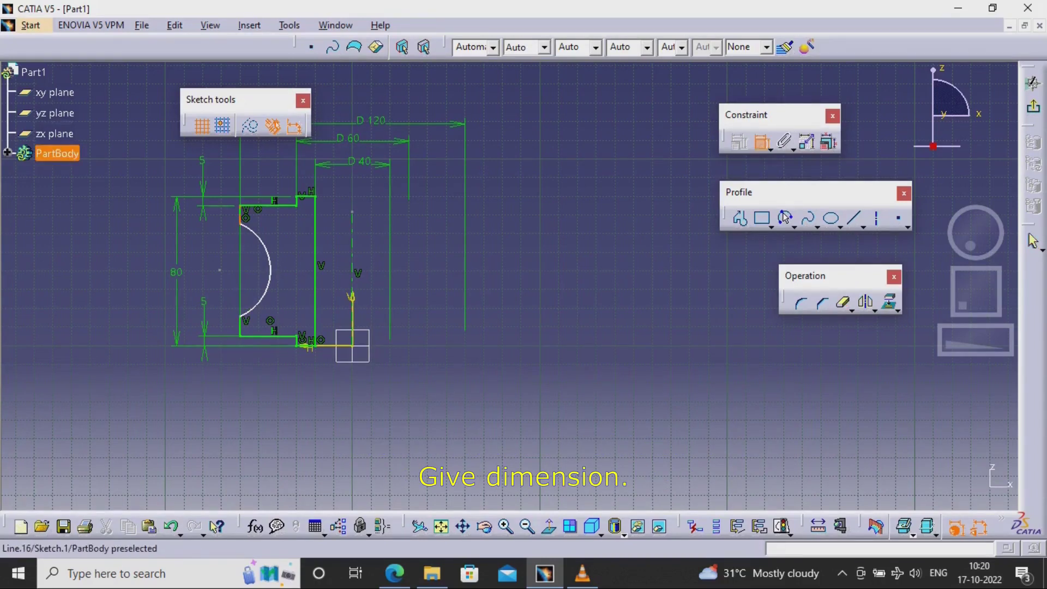
left_click(240, 215)
double_click(185, 215)
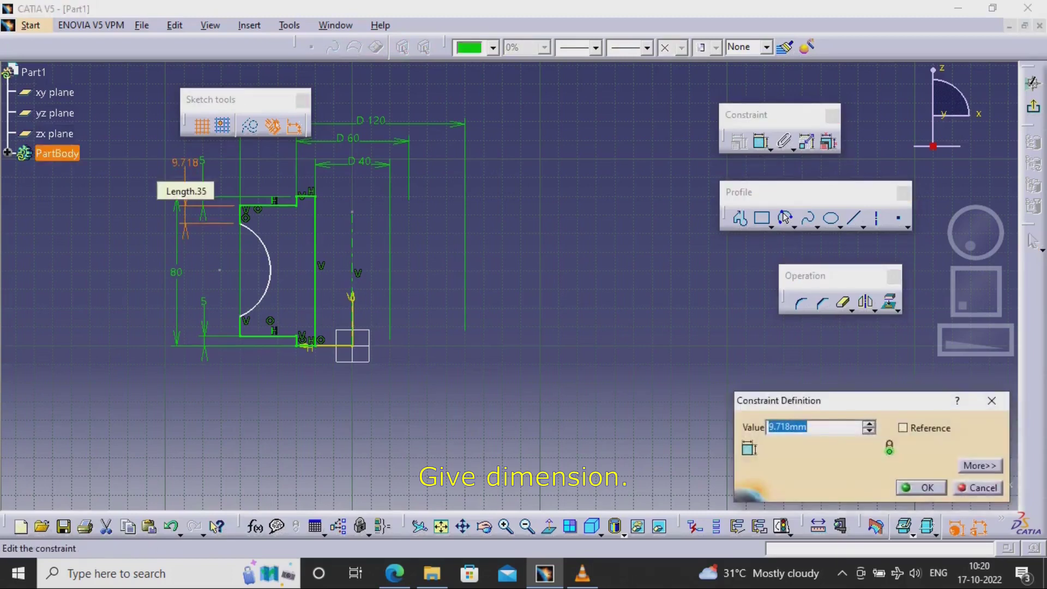
type("10")
key("Return")
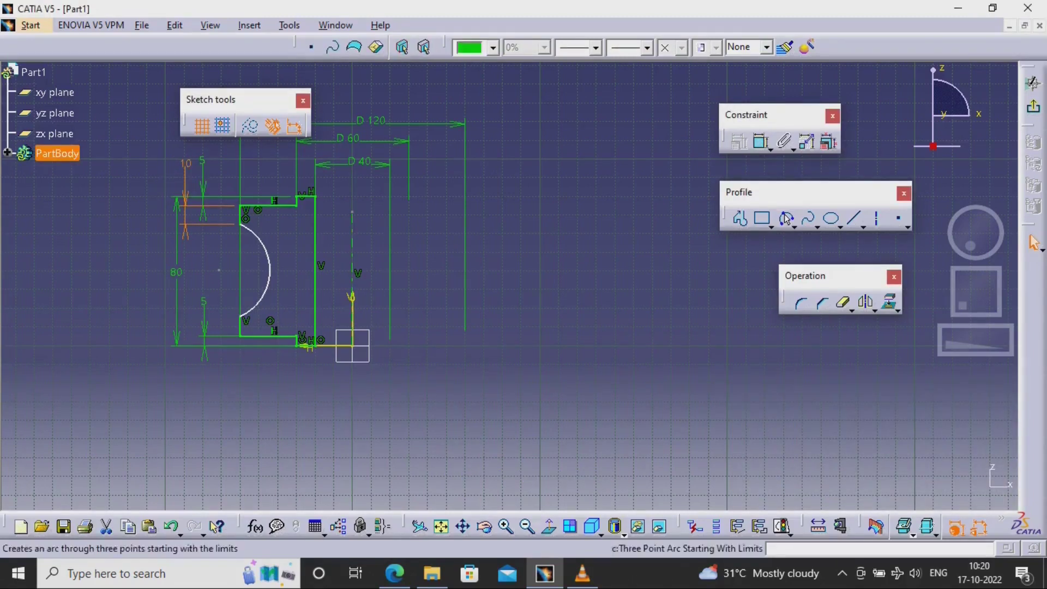
left_click(762, 142)
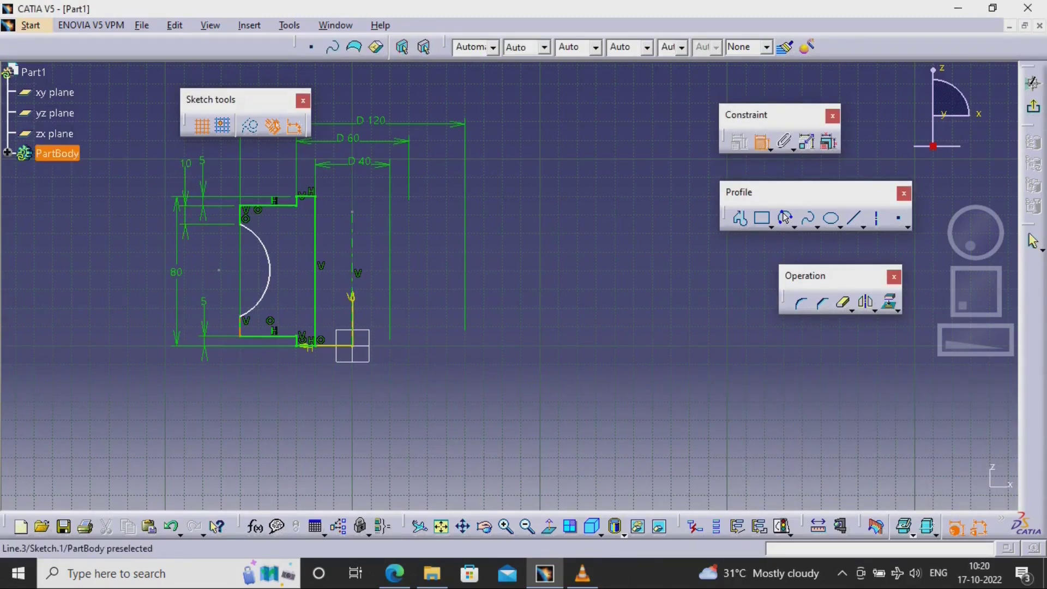
left_click(241, 319)
left_click(189, 403)
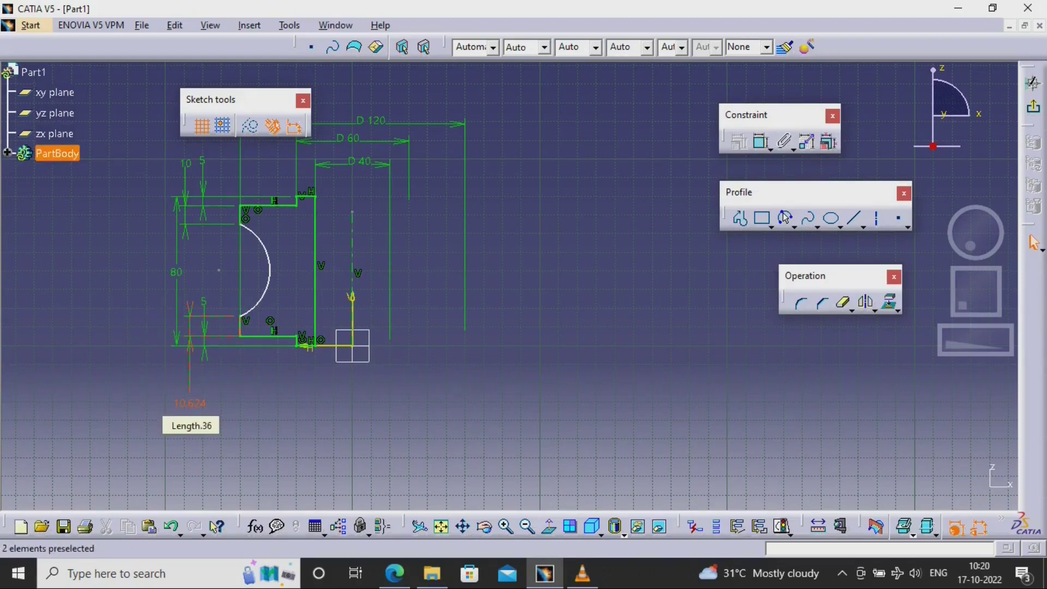
double_click(190, 403)
type("10mm")
key("Return")
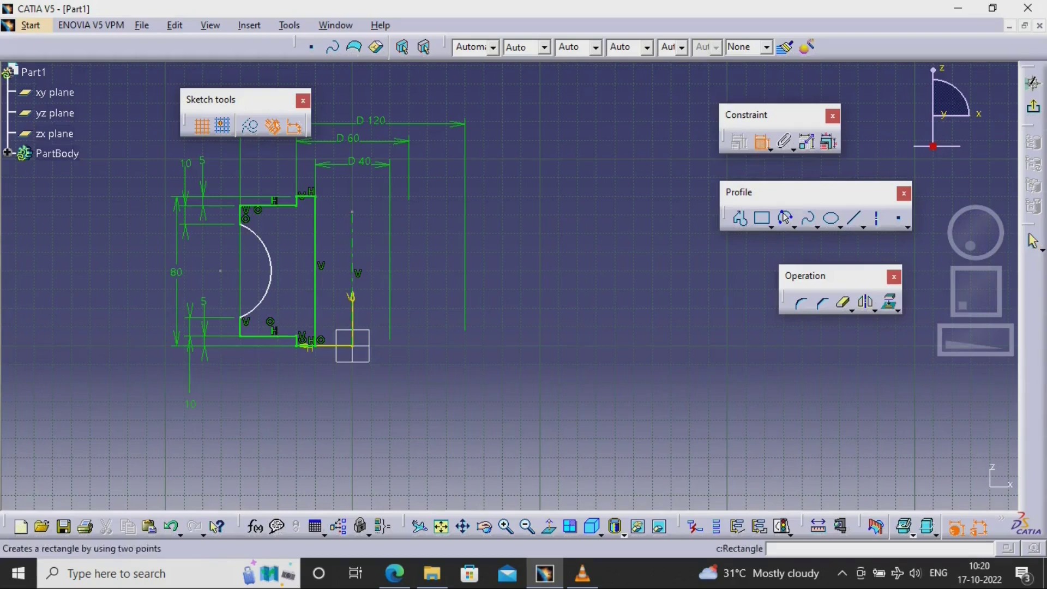
Step: Dimension the groove arc to the axis as diameter 90
left_click(762, 142)
left_click(354, 316)
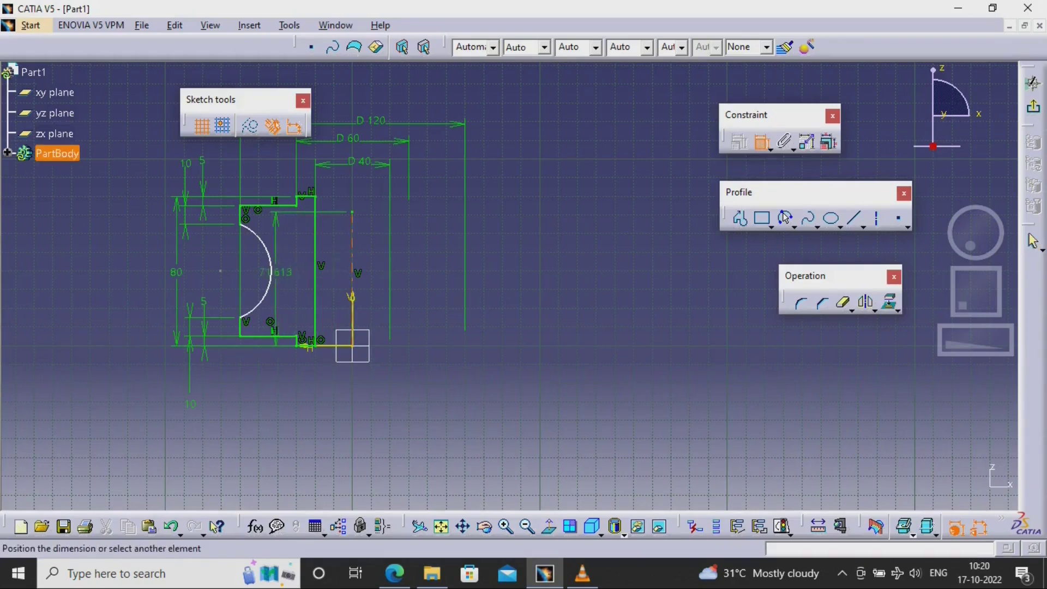
left_click(271, 270)
right_click(465, 414)
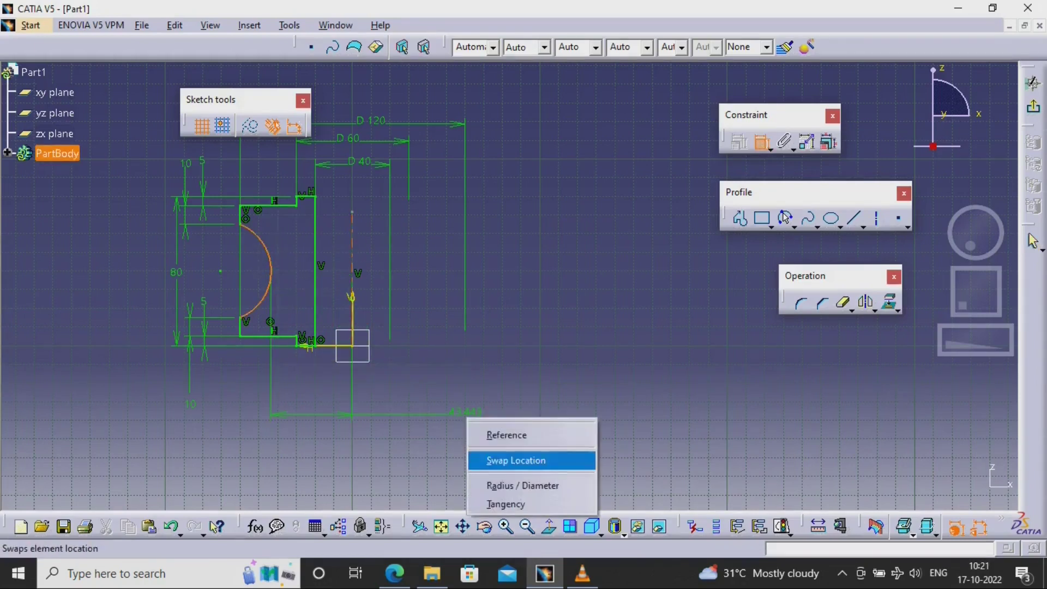
left_click(513, 484)
left_click(349, 410)
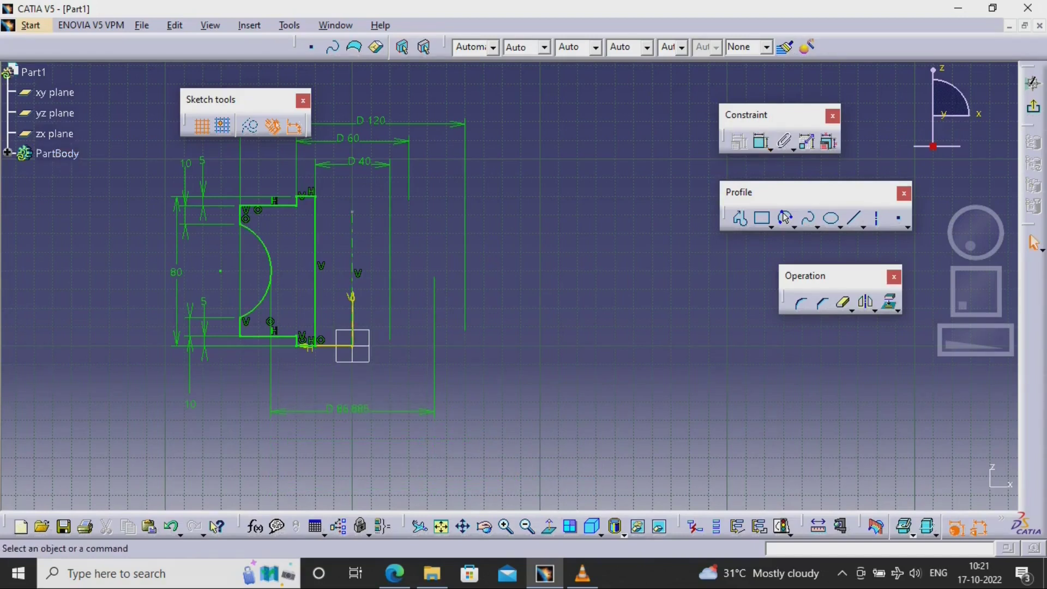
double_click(349, 410)
type("90")
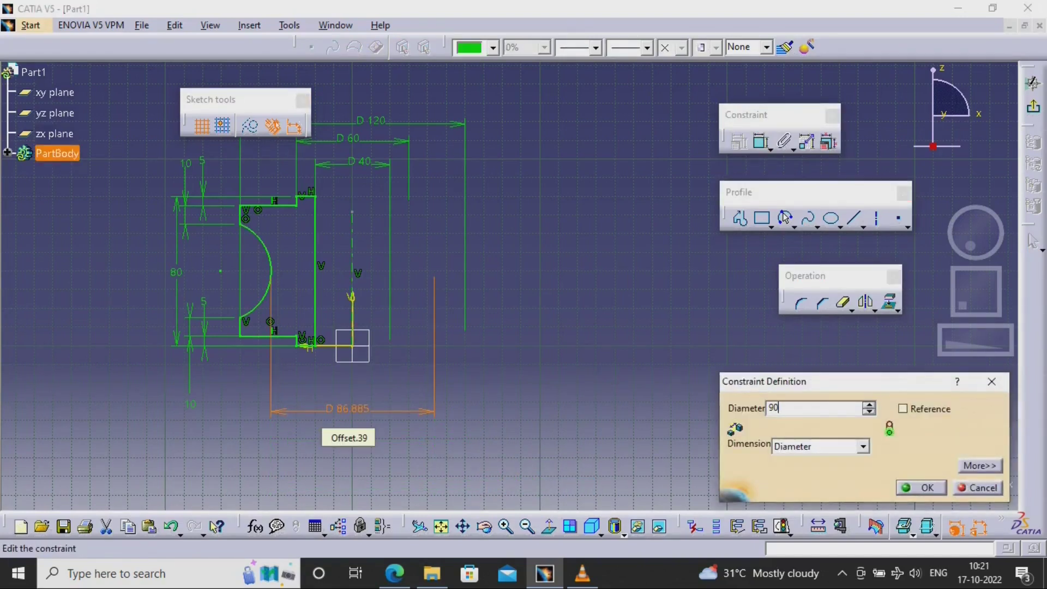
key("Return")
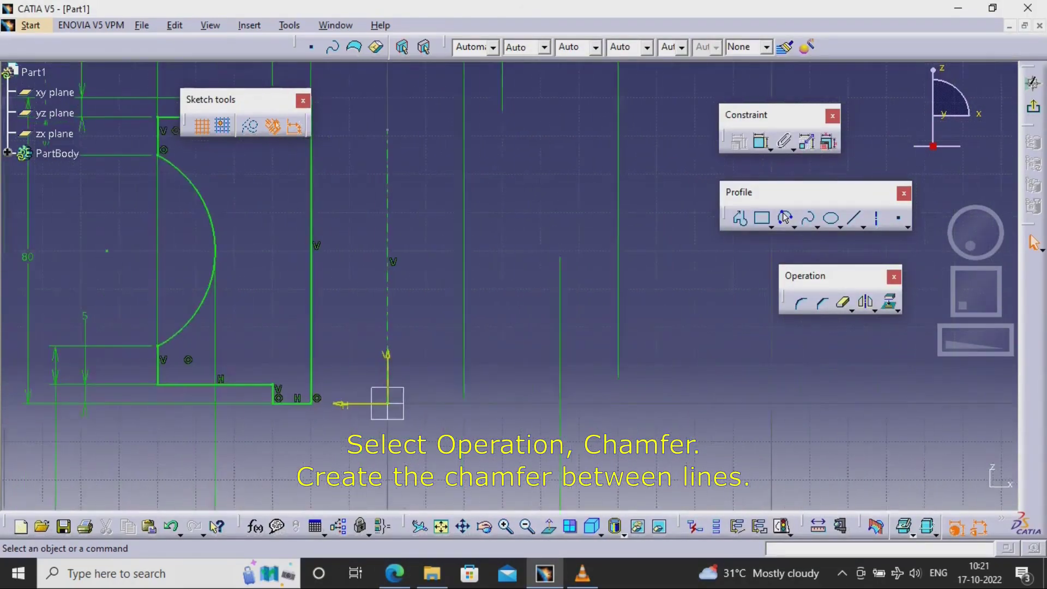
Step: Chamfer the bottom-left corner at 45° with a 2 mm size
left_click(824, 303)
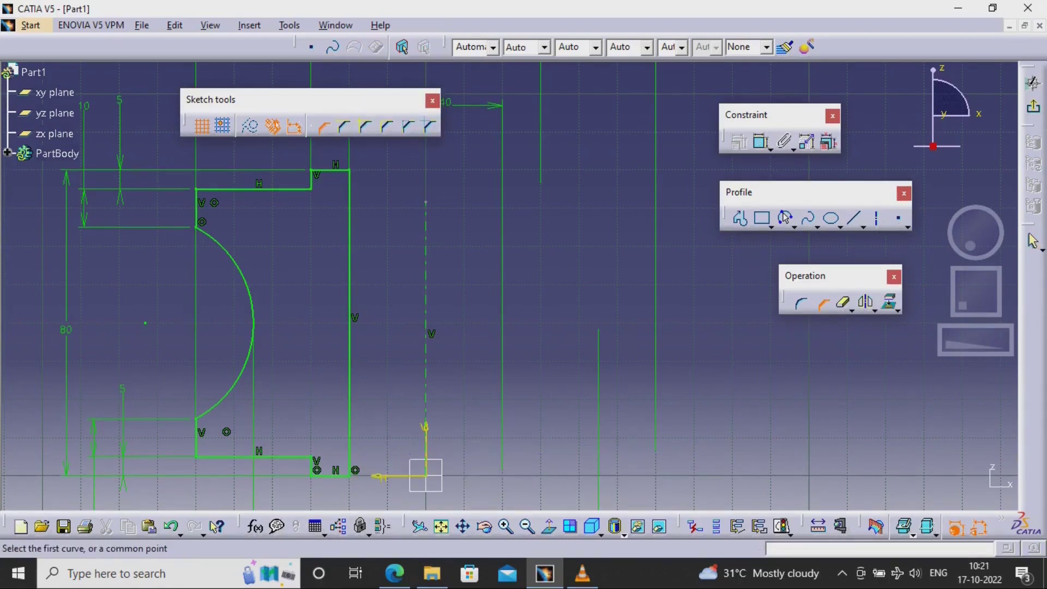
left_click(257, 457)
left_click(196, 439)
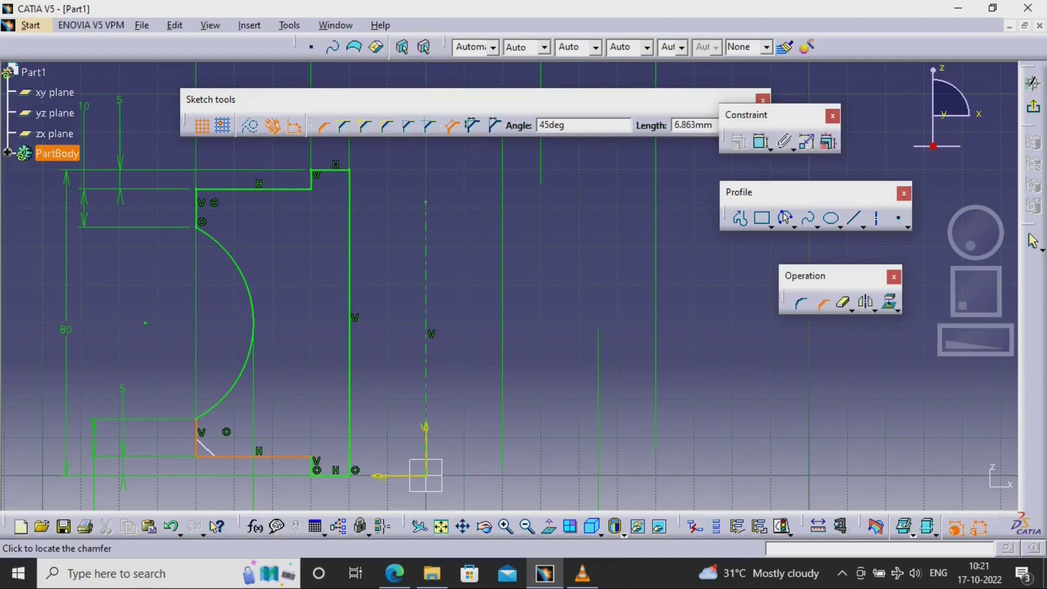
left_click(494, 126)
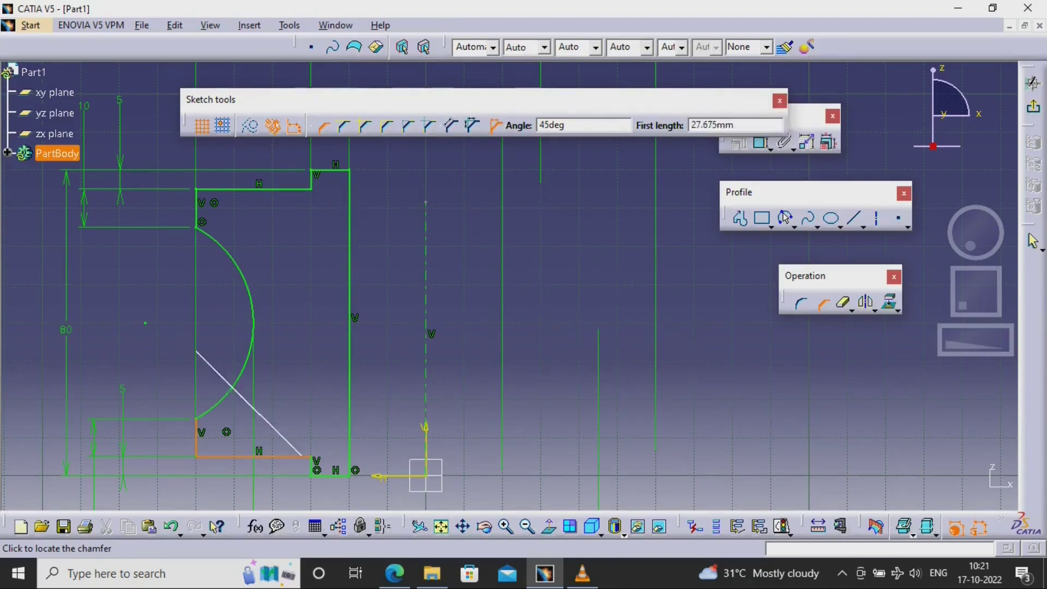
left_click(204, 448)
left_click(556, 320)
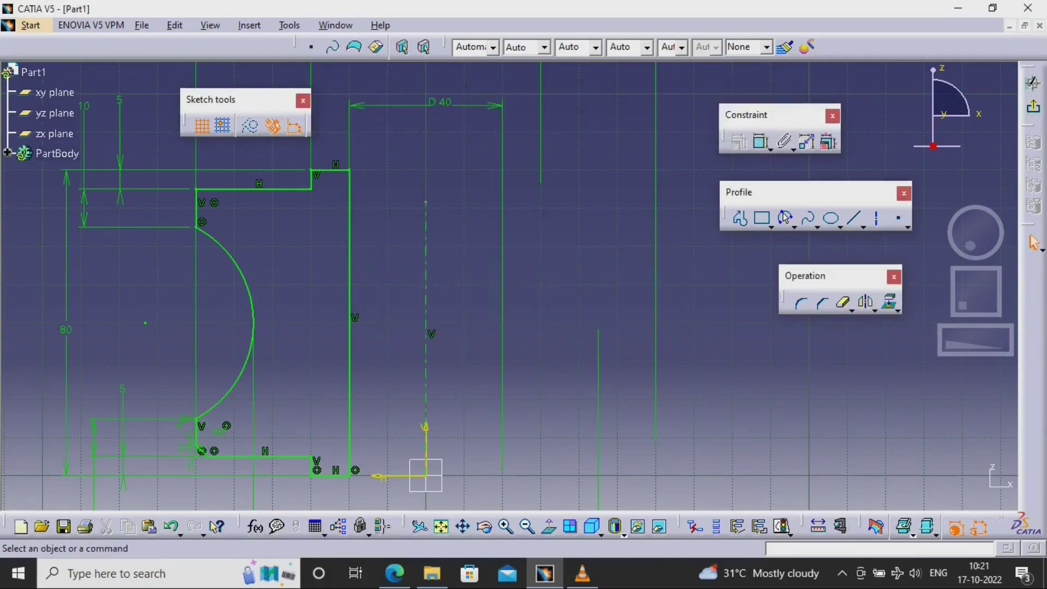
left_click(185, 437)
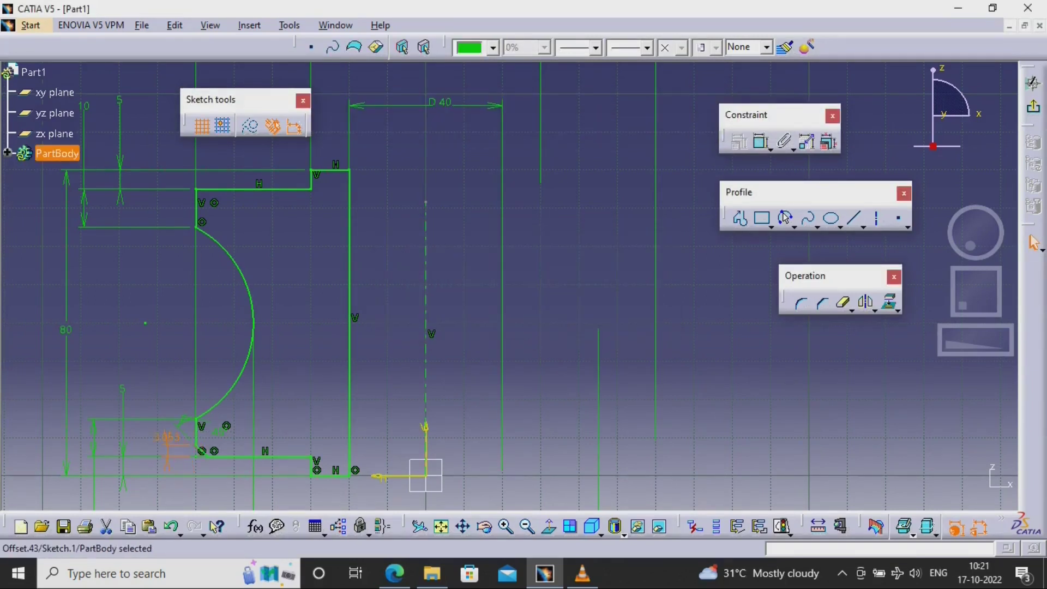
double_click(150, 392)
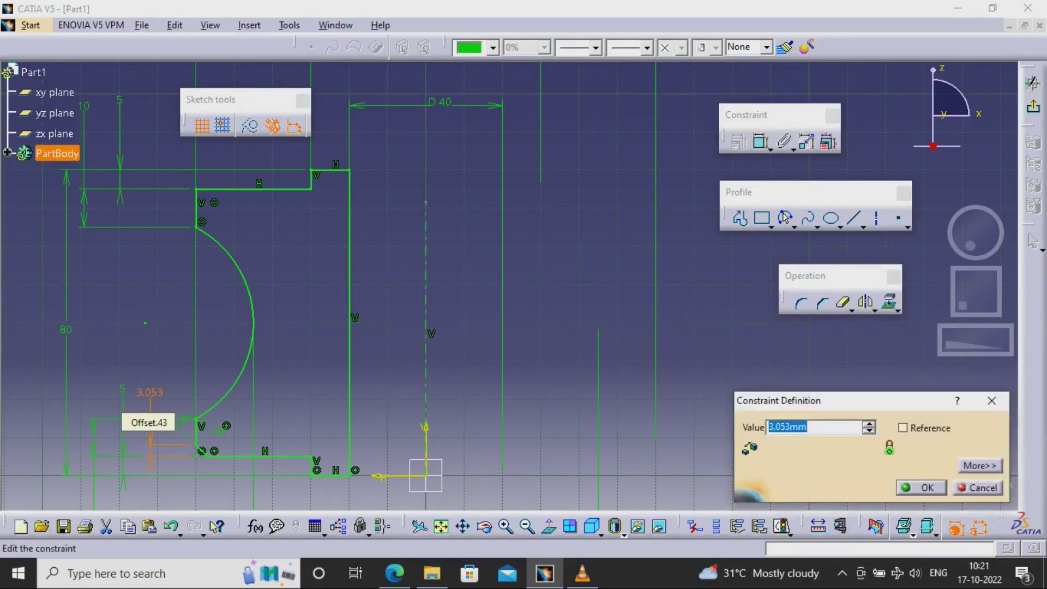
type("2")
key("Return")
key("Escape")
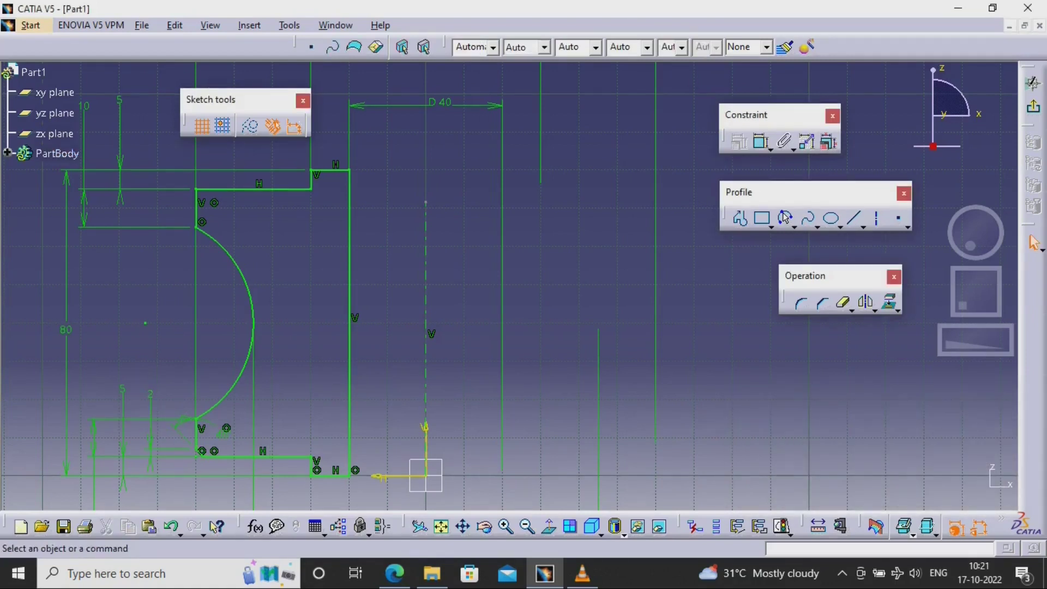
Step: Add a chamfer at the top-left corner, then undo it
left_click(822, 303)
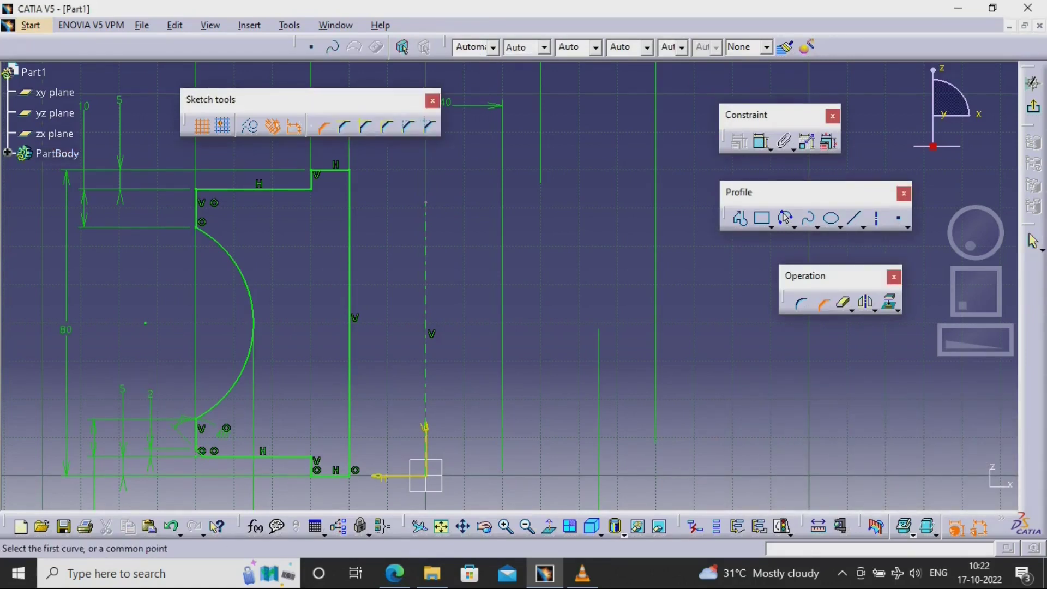
left_click(246, 189)
left_click(196, 210)
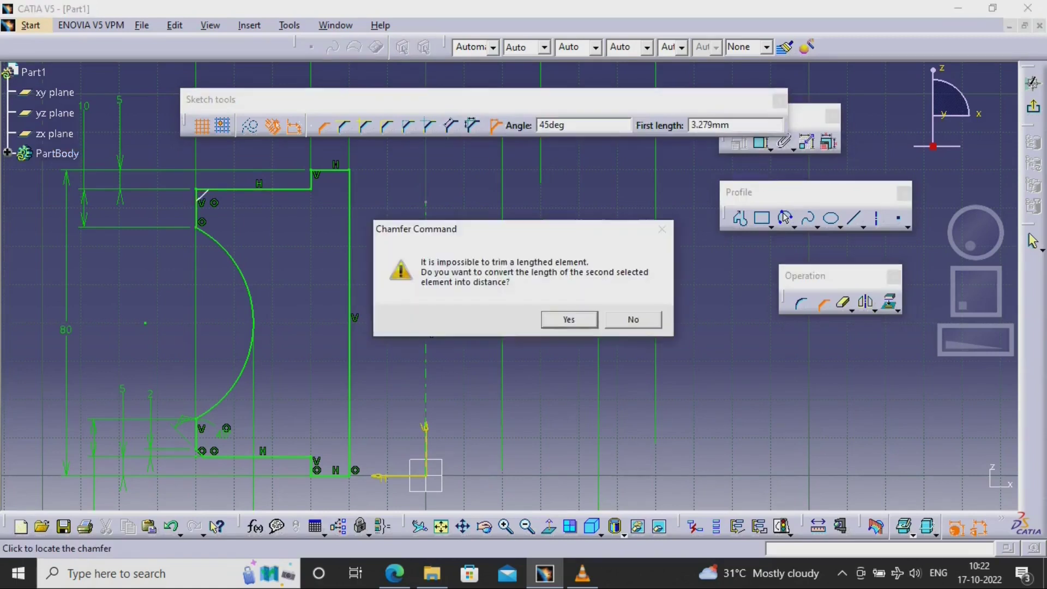
left_click(569, 319)
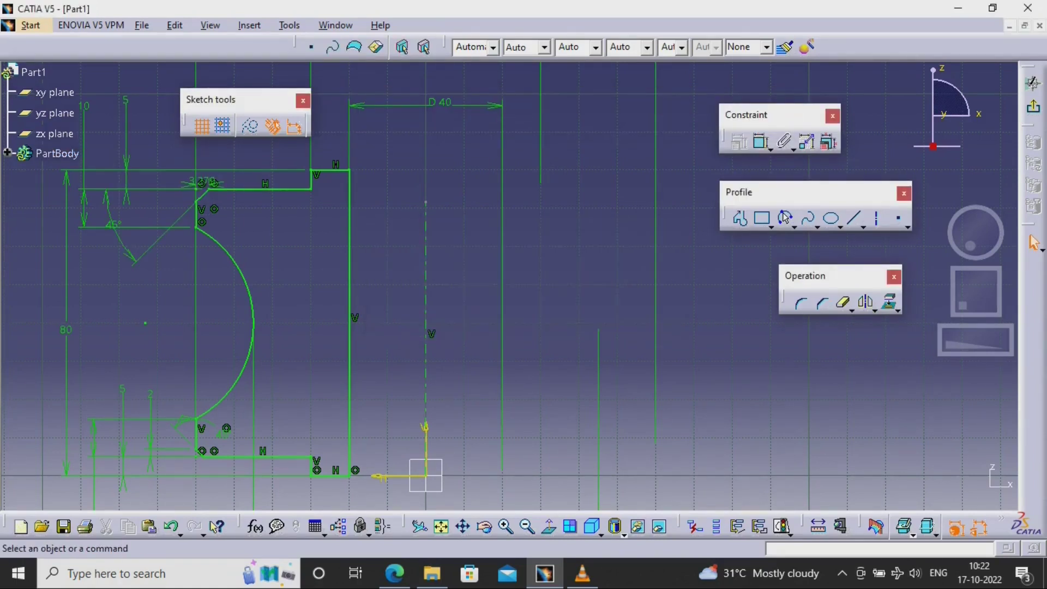
left_click(171, 526)
Step: Re-create the top-left chamfer and set its size to 2 mm
left_click(822, 303)
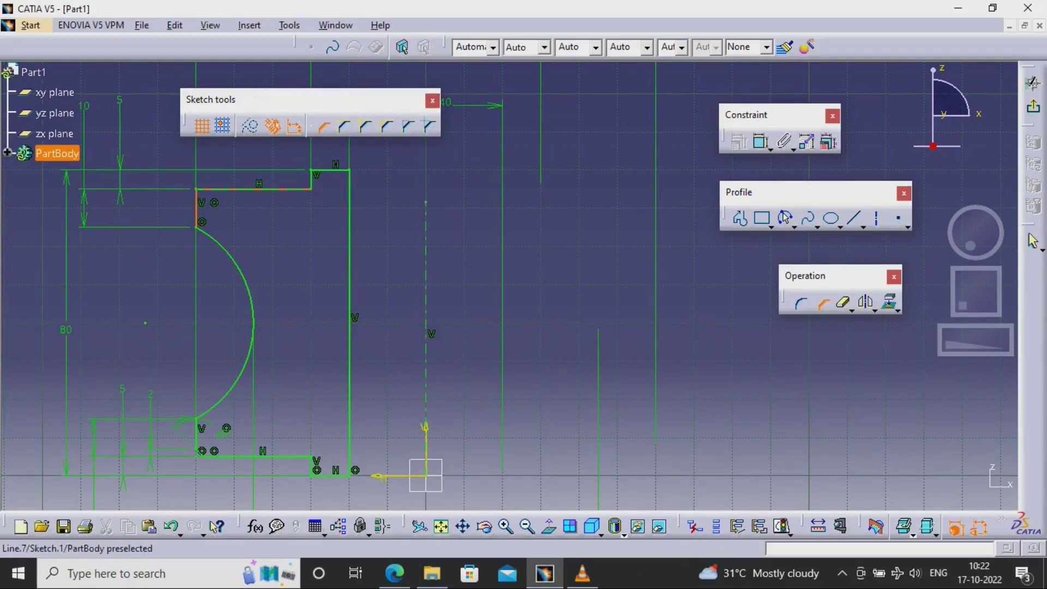
left_click(229, 189)
left_click(210, 199)
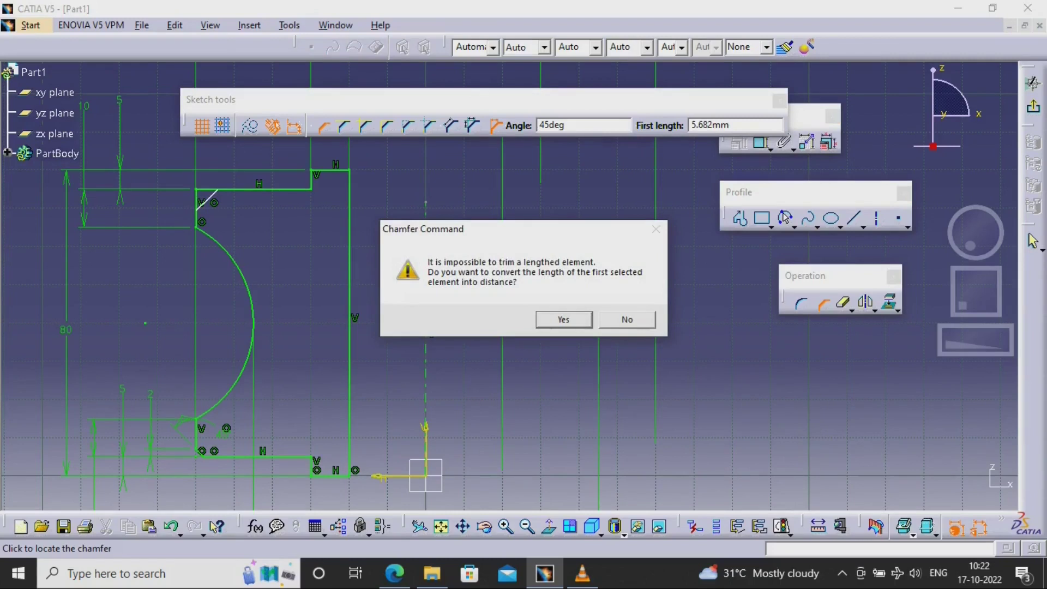
left_click(564, 319)
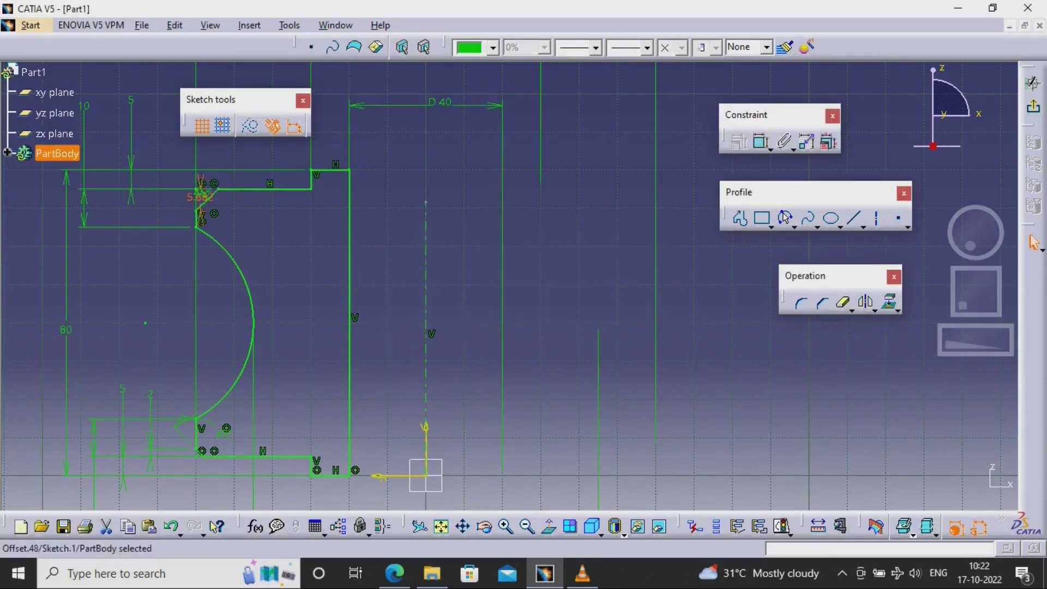
left_click_drag(201, 197, 166, 164)
double_click(166, 161)
type("2")
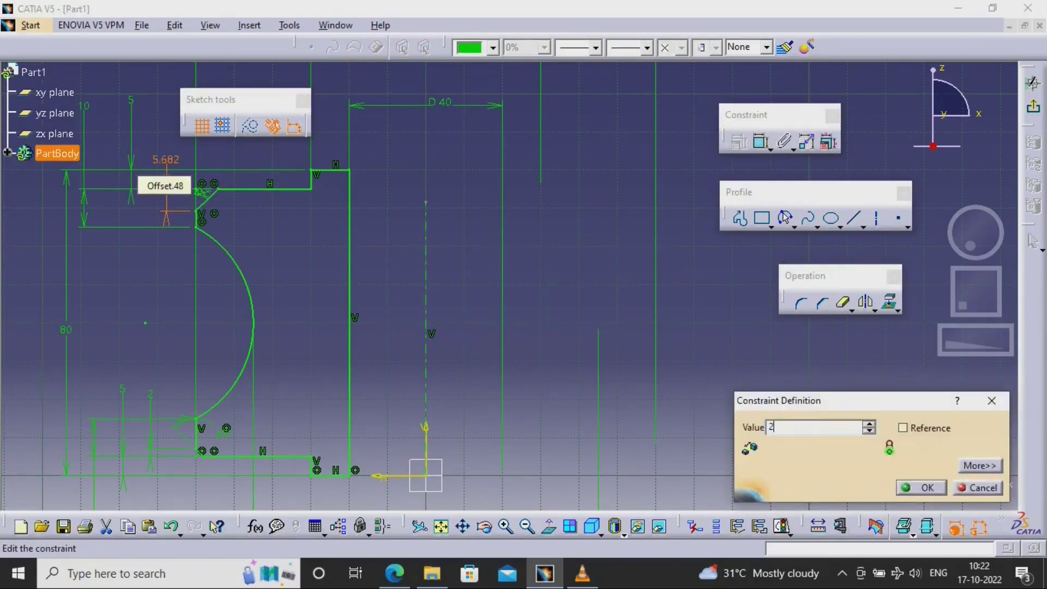
key("Return")
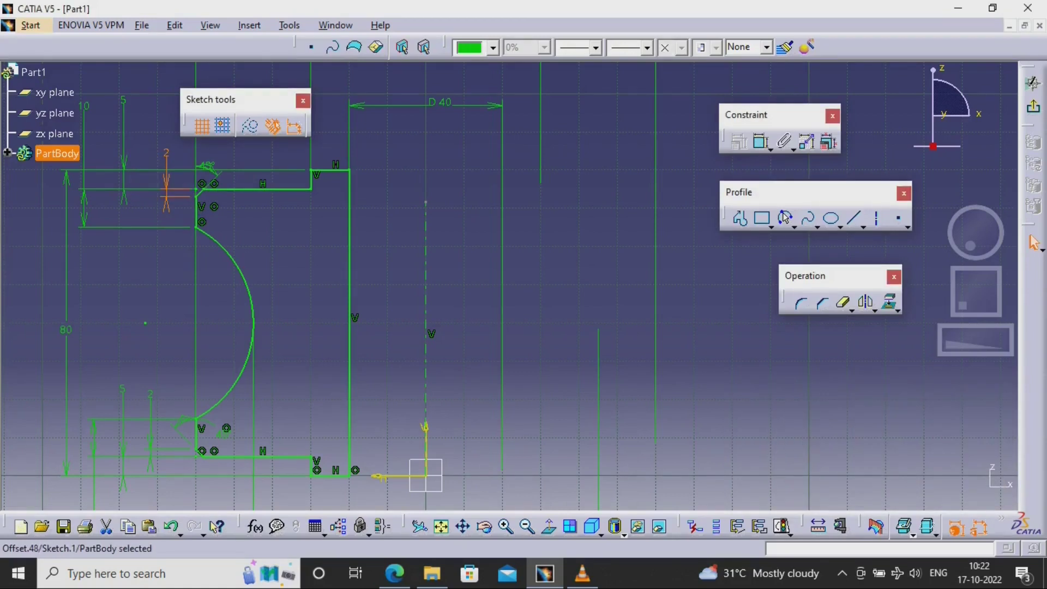
key("Escape")
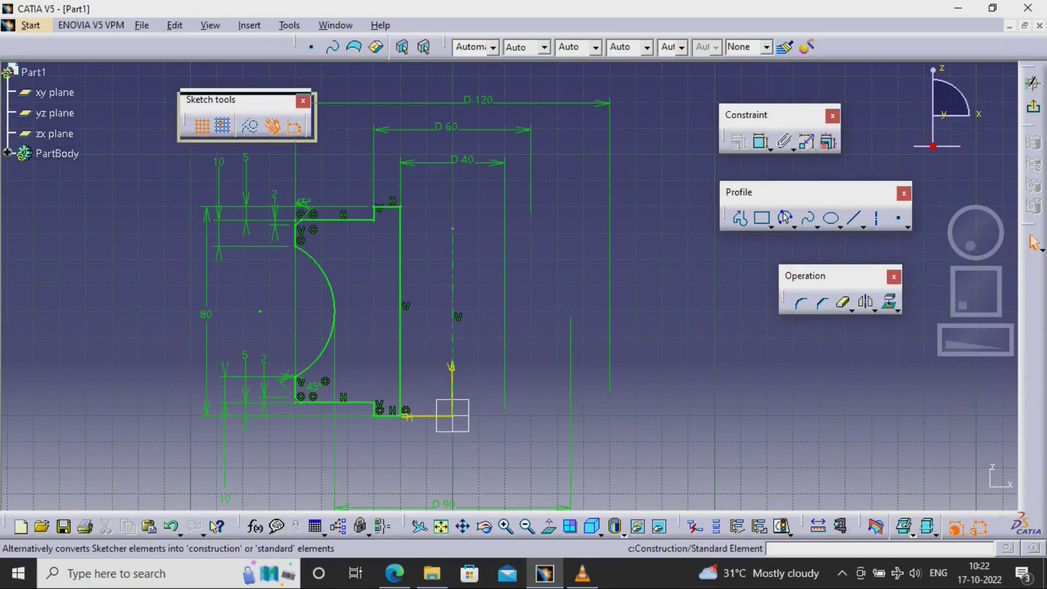
Step: Exit the sketch and revolve the profile a full 360° with Shaft
left_click_drag(213, 99, 114, 80)
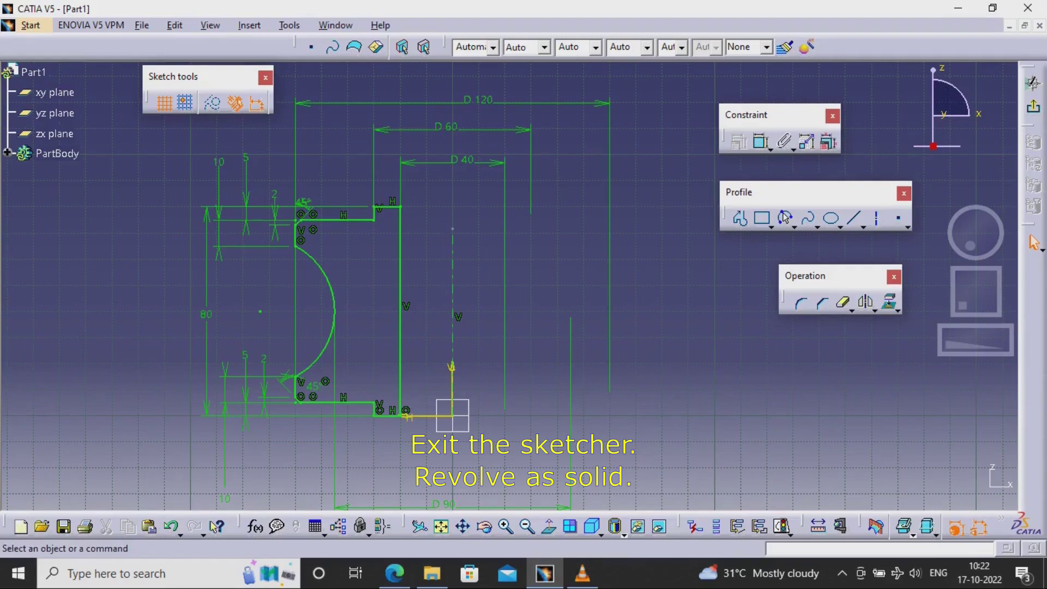
left_click(1032, 83)
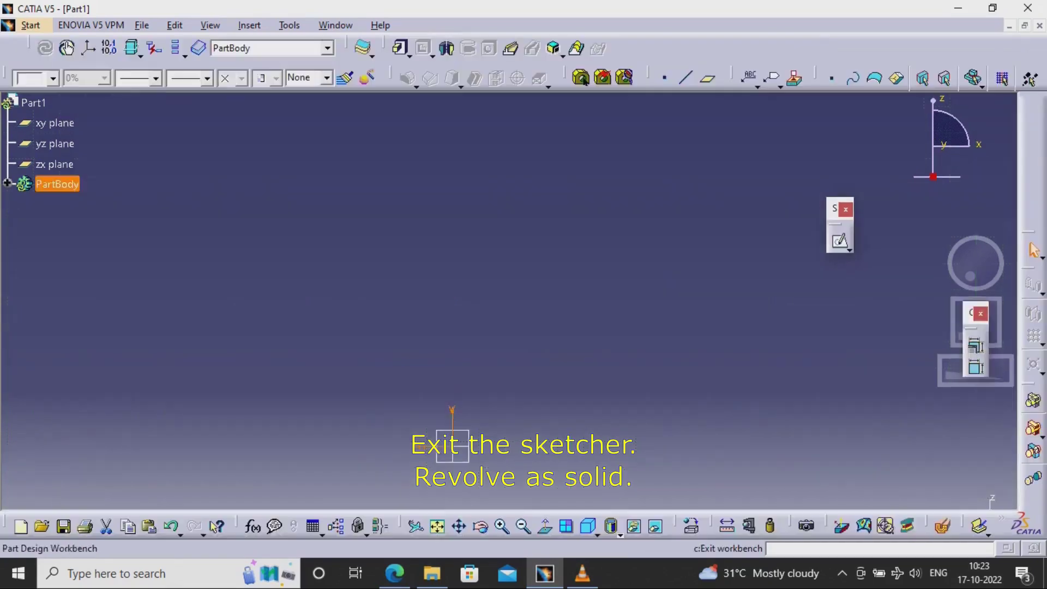
left_click(446, 48)
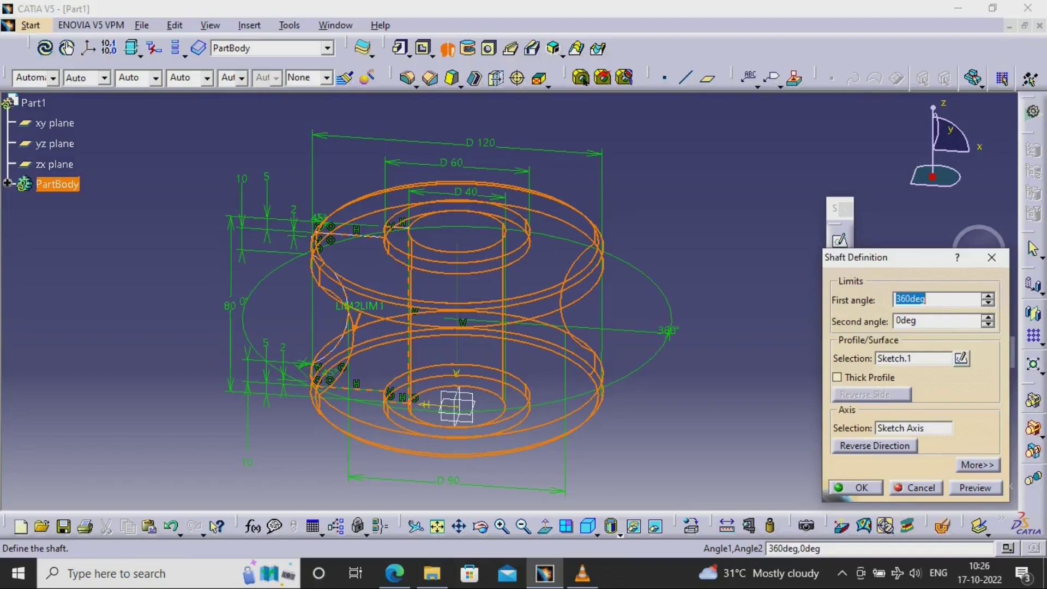
left_click(856, 488)
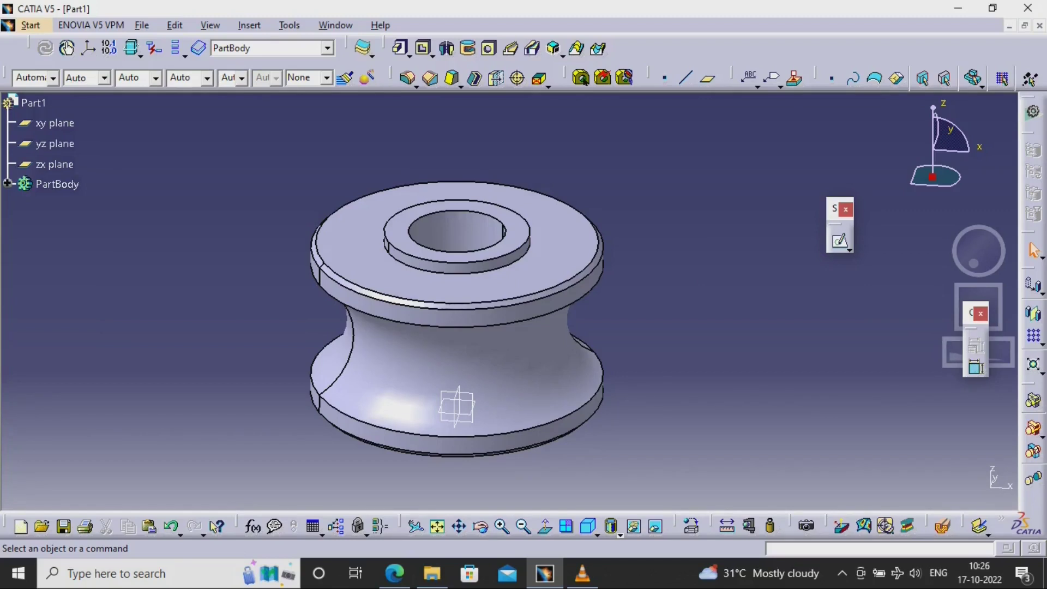
Step: Rearrange the floating toolbars, check the toolbar list, and start a Split
left_click_drag(970, 313, 960, 275)
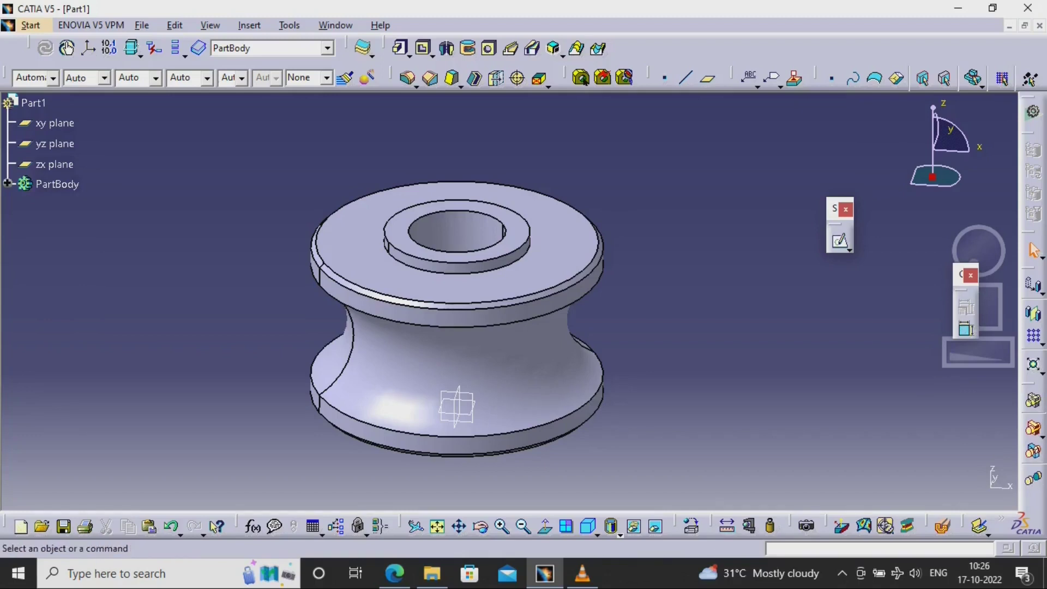
left_click_drag(1033, 388, 919, 352)
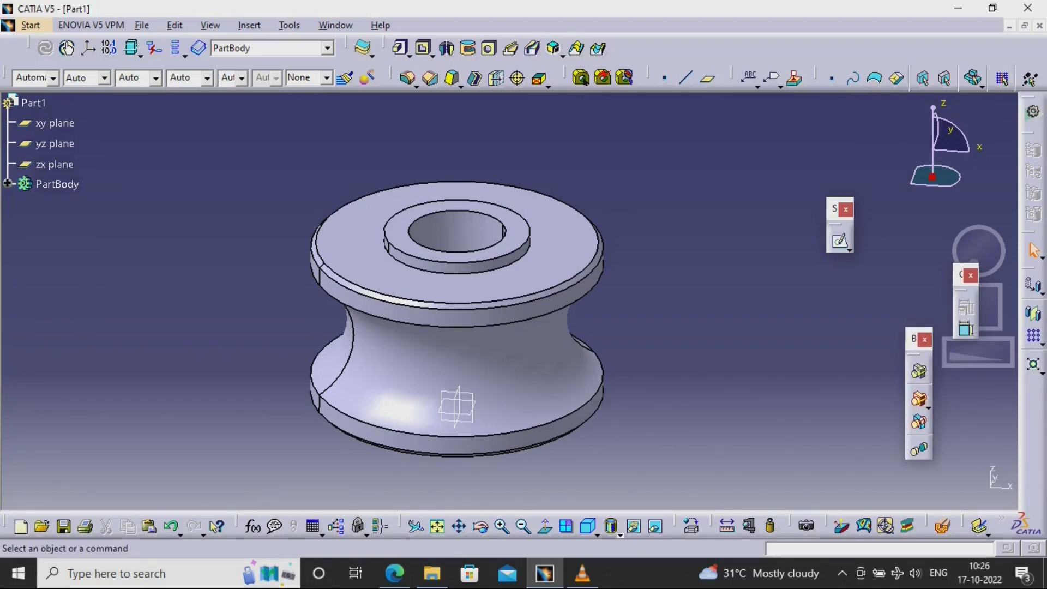
left_click_drag(969, 527, 899, 392)
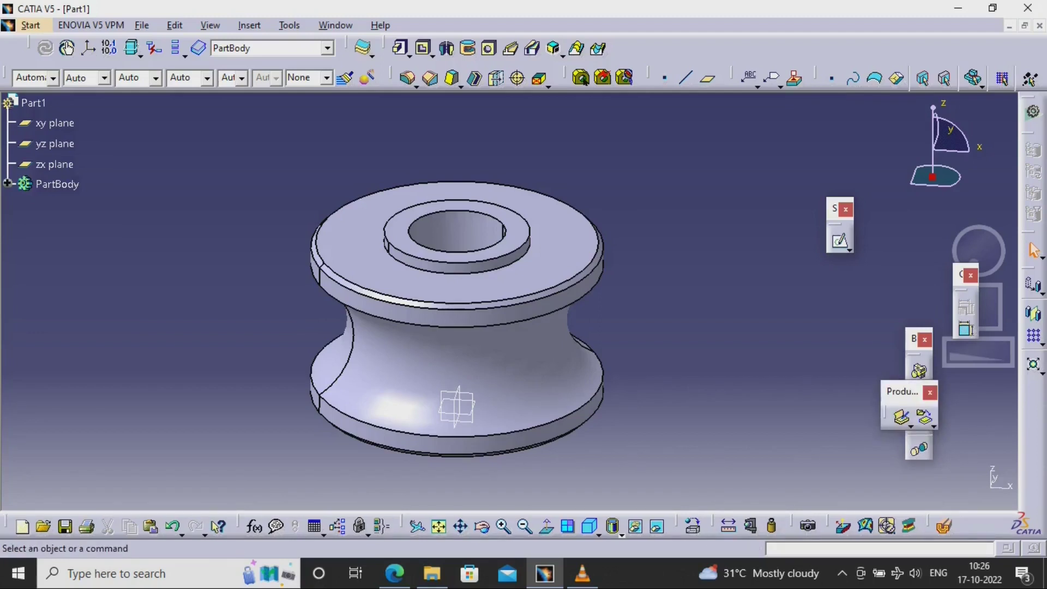
right_click(900, 392)
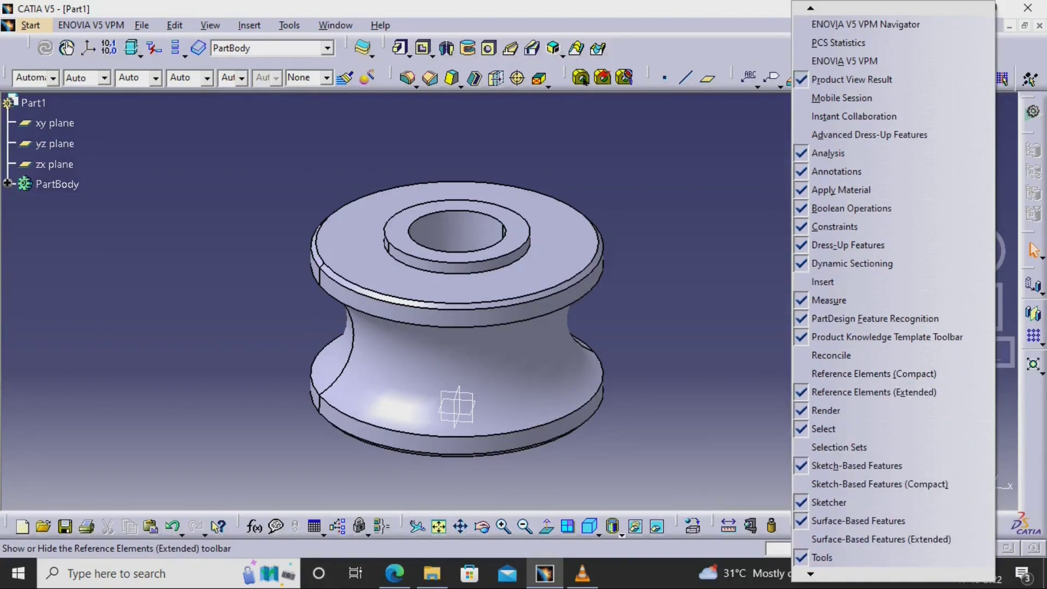
left_click(823, 535)
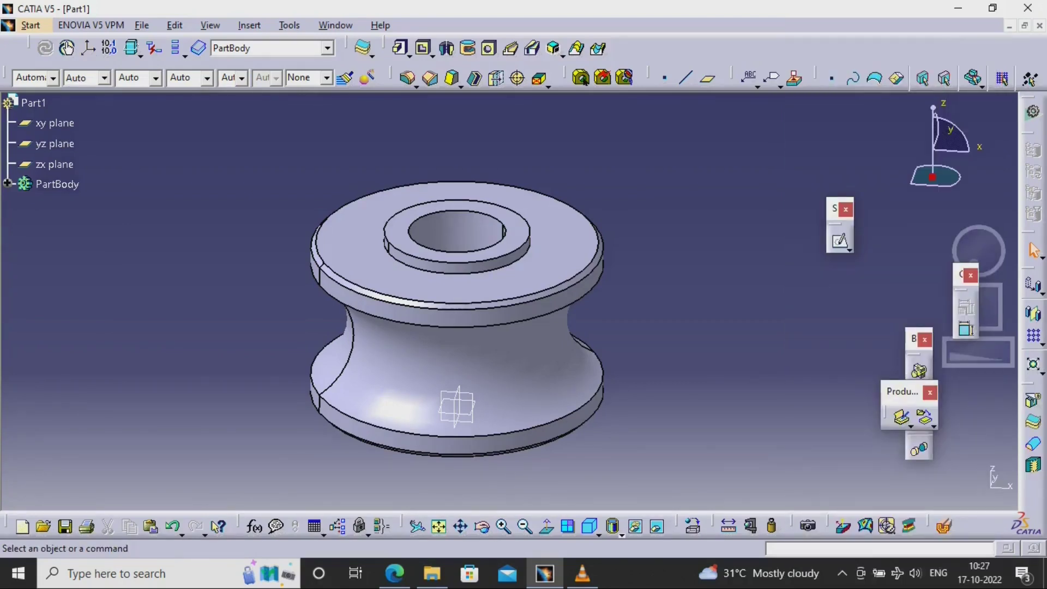
left_click(1033, 402)
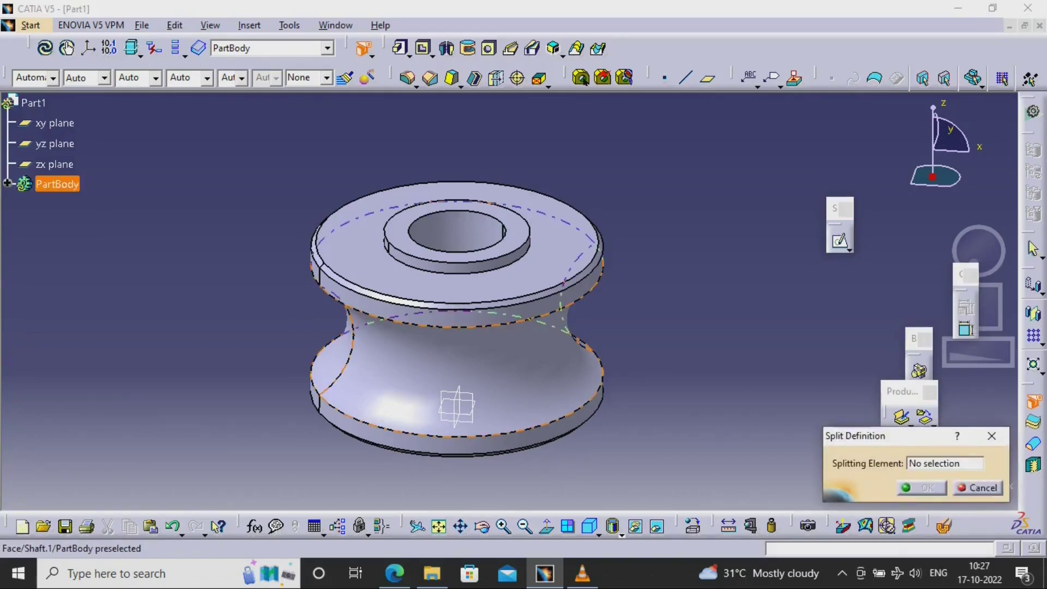
Step: Split the pulley with the zx plane and orbit to inspect the section
left_click(457, 408)
key("Return")
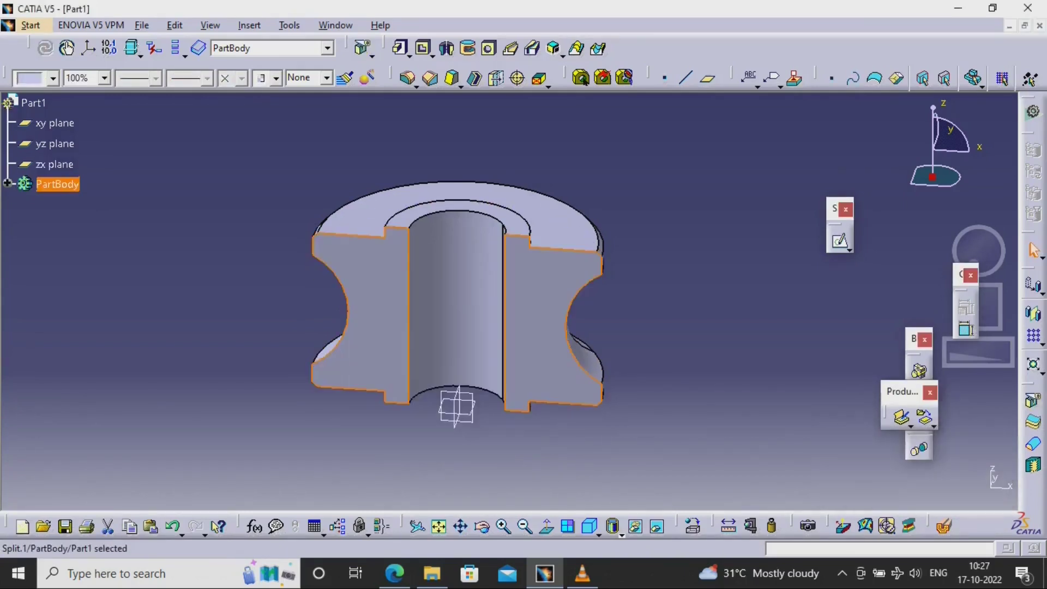
key("Escape")
mouse_move(458, 305)
middle_mouse_down()
mouse_move(479, 284)
mouse_move(469, 262)
mouse_move(463, 305)
middle_mouse_up()
mouse_move(471, 425)
middle_mouse_down()
mouse_move(483, 448)
mouse_move(467, 405)
middle_mouse_up()
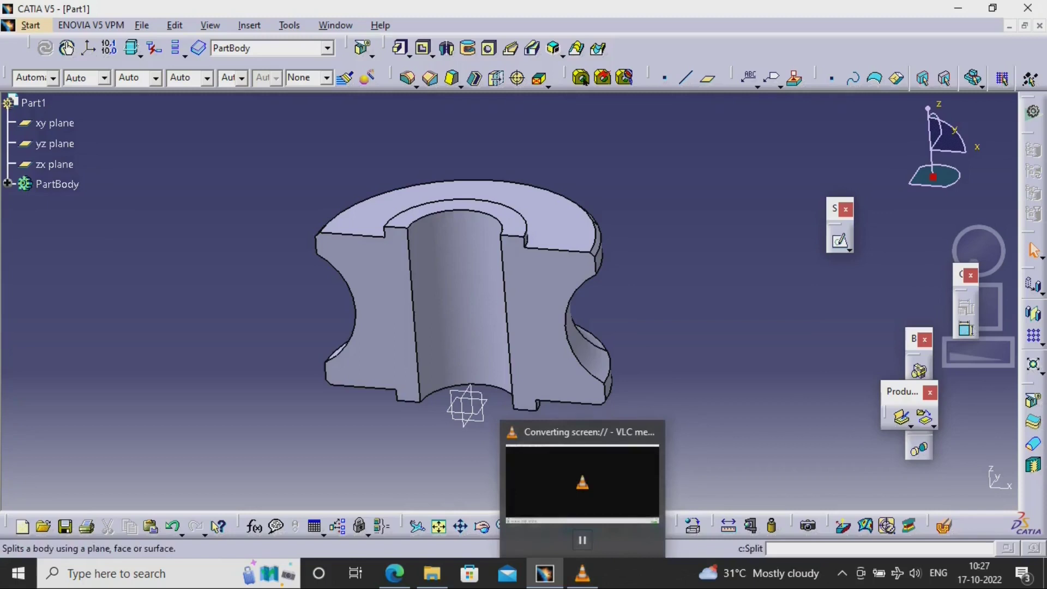
Step: Delete Split.1 from PartBody, leaving only the revolved shaft so the pulley is whole
left_click(8, 184)
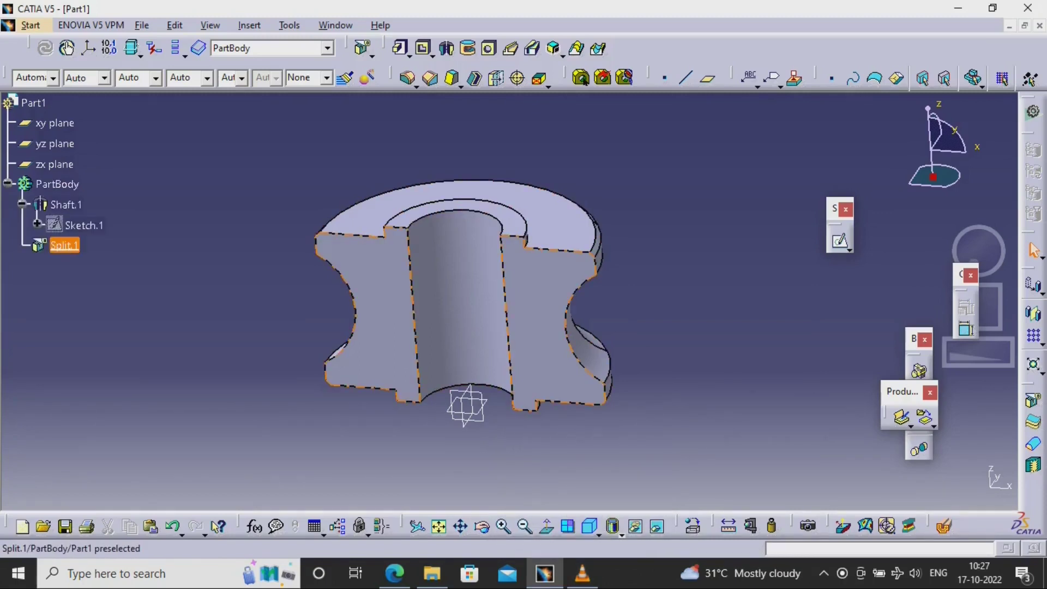
right_click(61, 245)
left_click(95, 458)
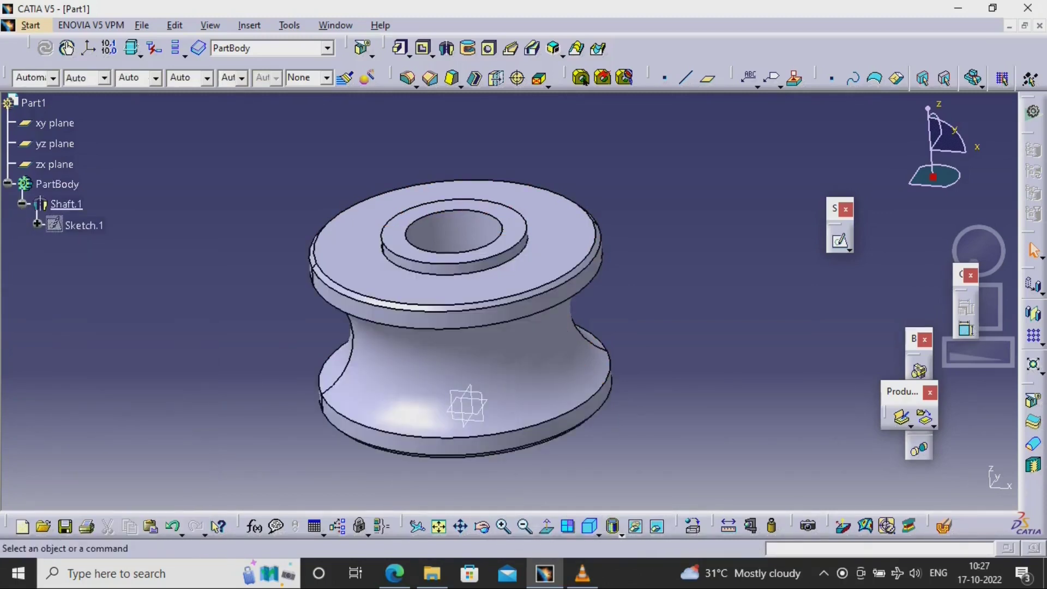